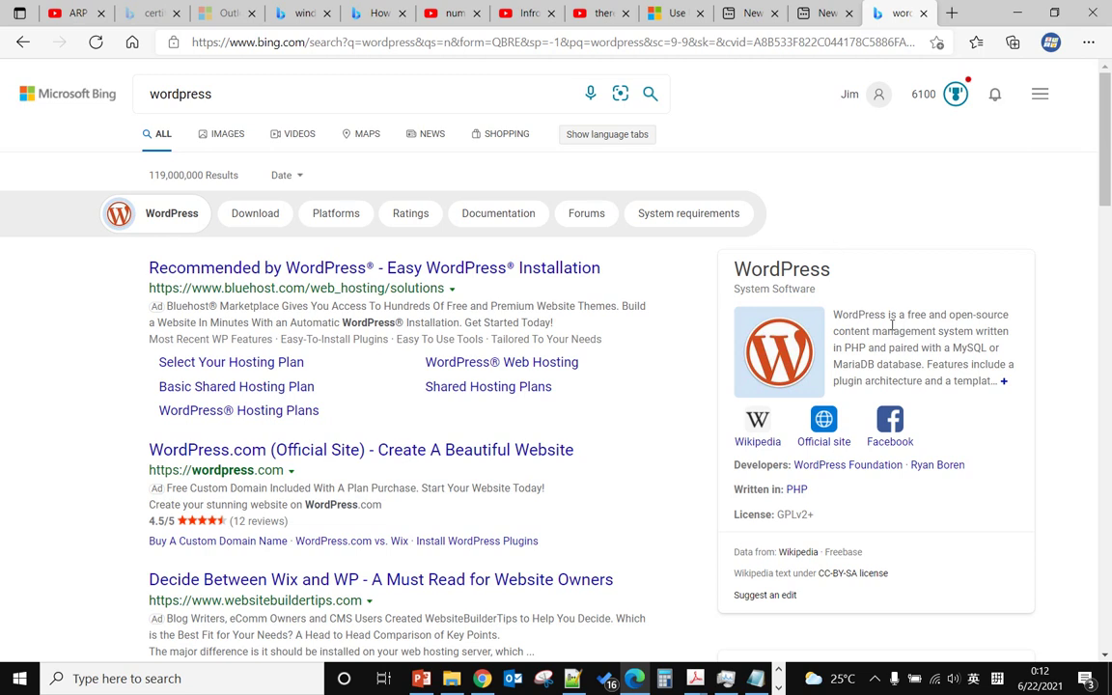
Capture the WordPress knowledge panel with Lightshot and copy the capture to the clipboard
key("Print")
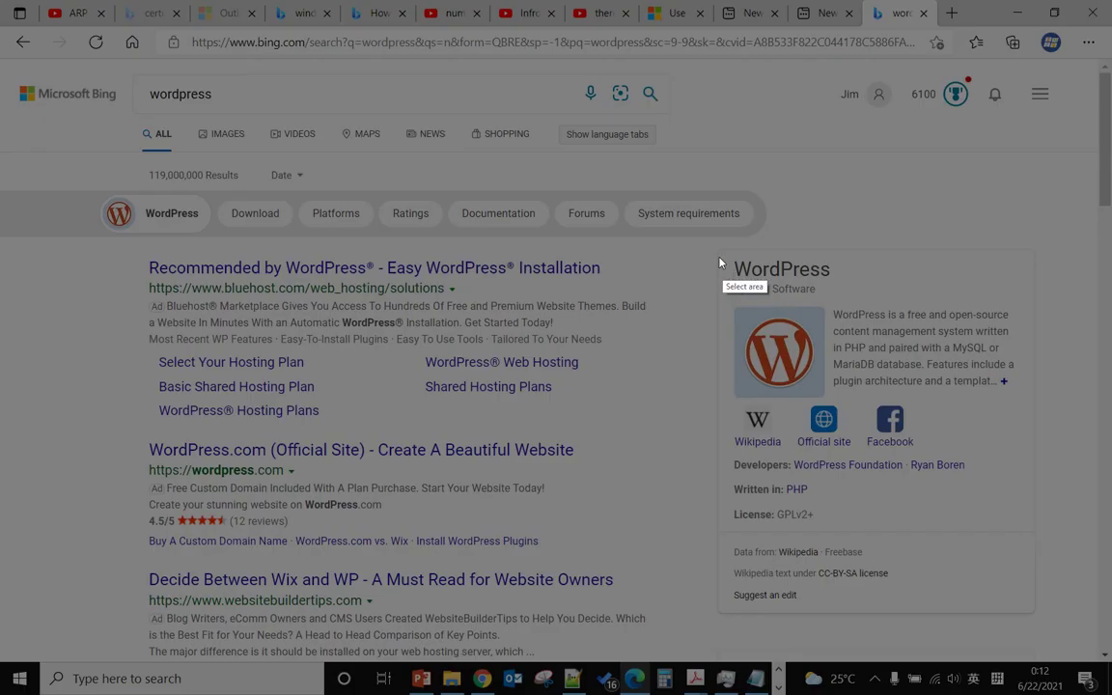
mouse_move(715, 252)
left_mouse_down()
mouse_move(924, 322)
mouse_move(1049, 621)
left_mouse_up()
left_click(993, 628)
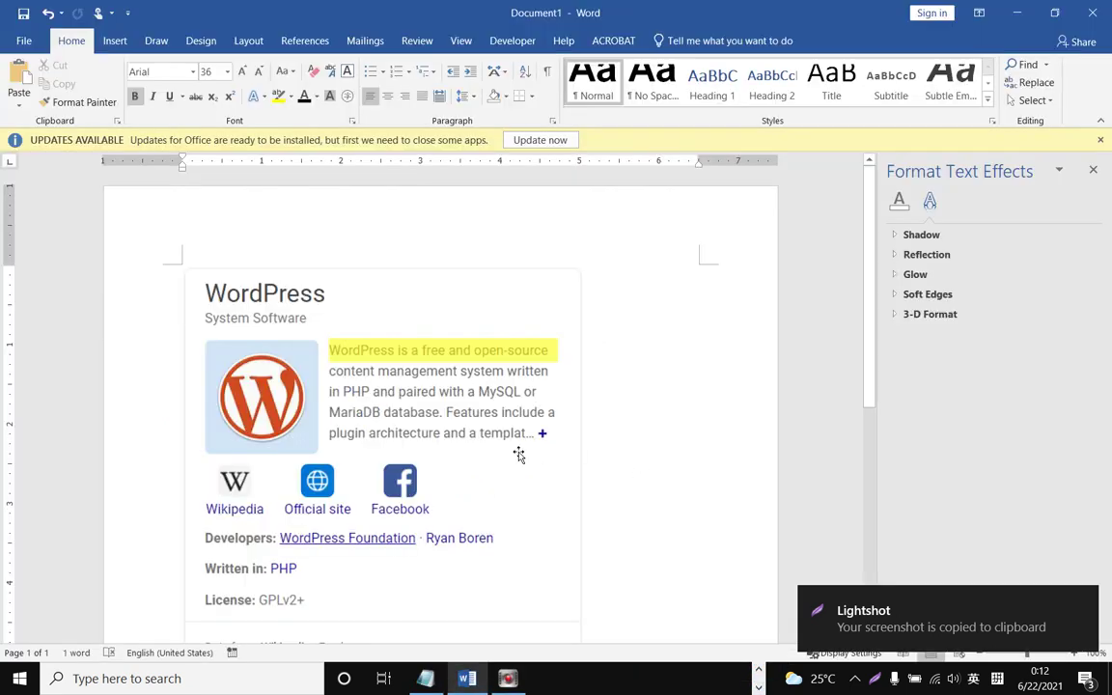
Undo the pasted highlighted screenshot in Document1, leaving only the plain WordPress panel image
left_click(517, 452)
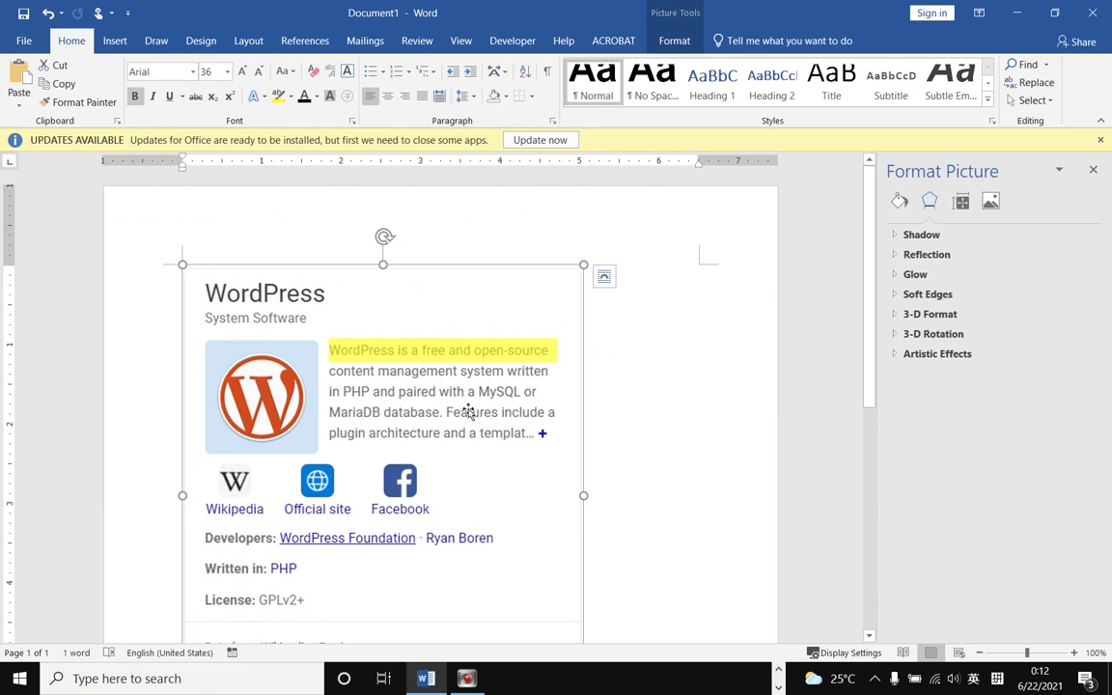
key("ctrl+z")
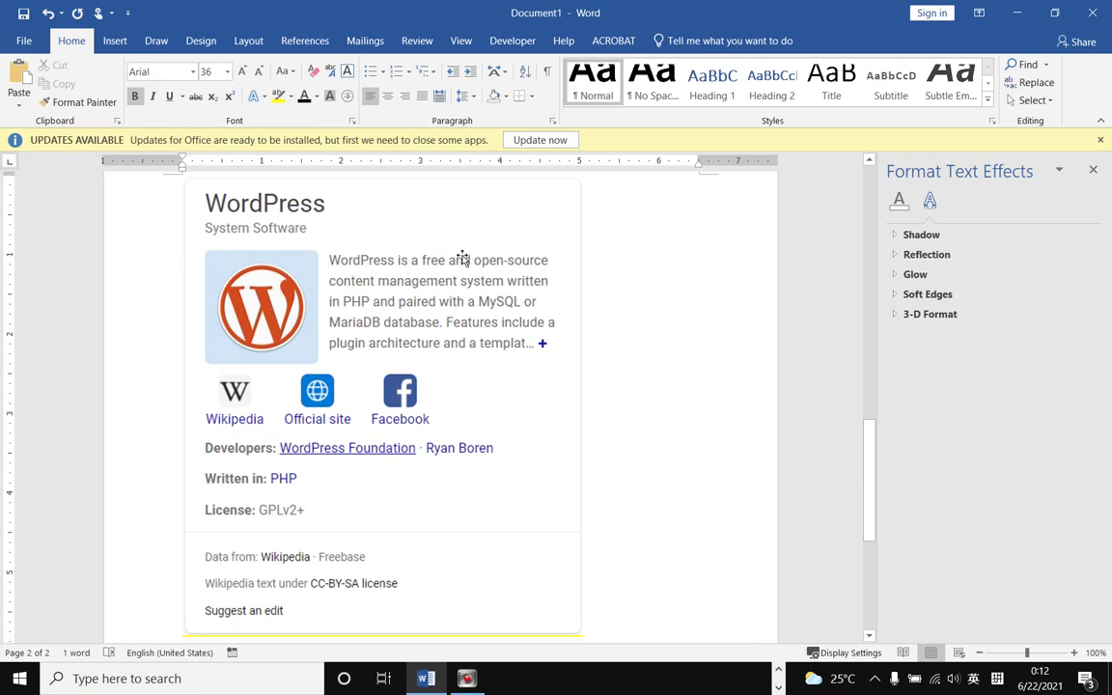
scroll(452, 311, "down", 4)
scroll(452, 311, "up", 5)
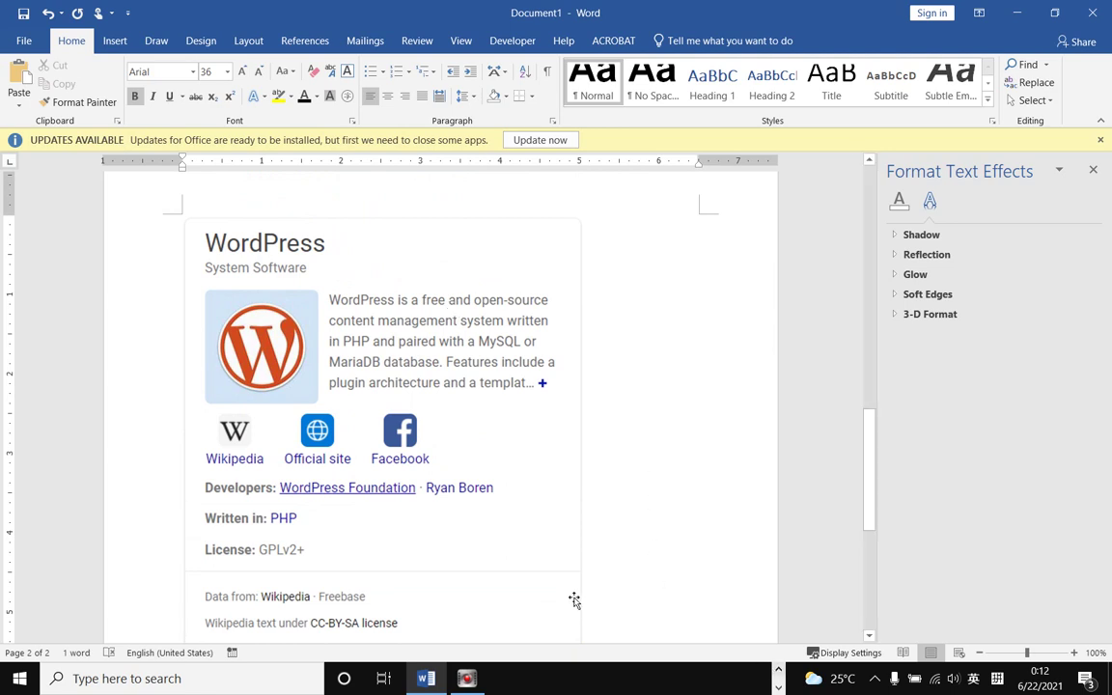
Launch Snipping Tool by searching 'sn' from the Start menu
left_click(13, 684)
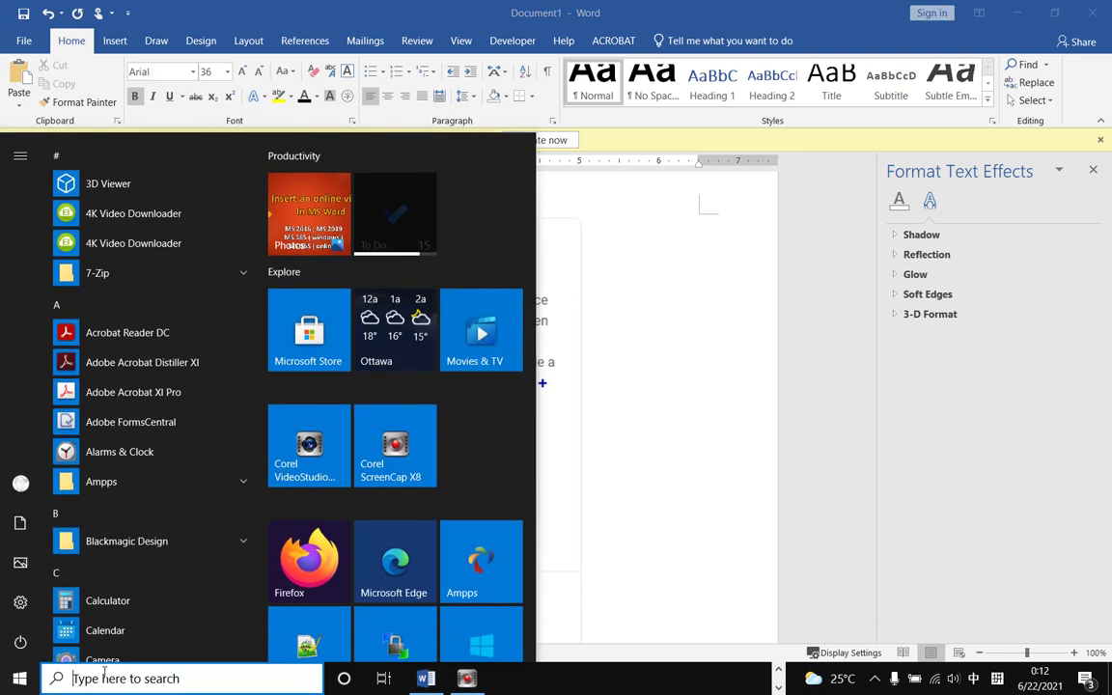
type("s")
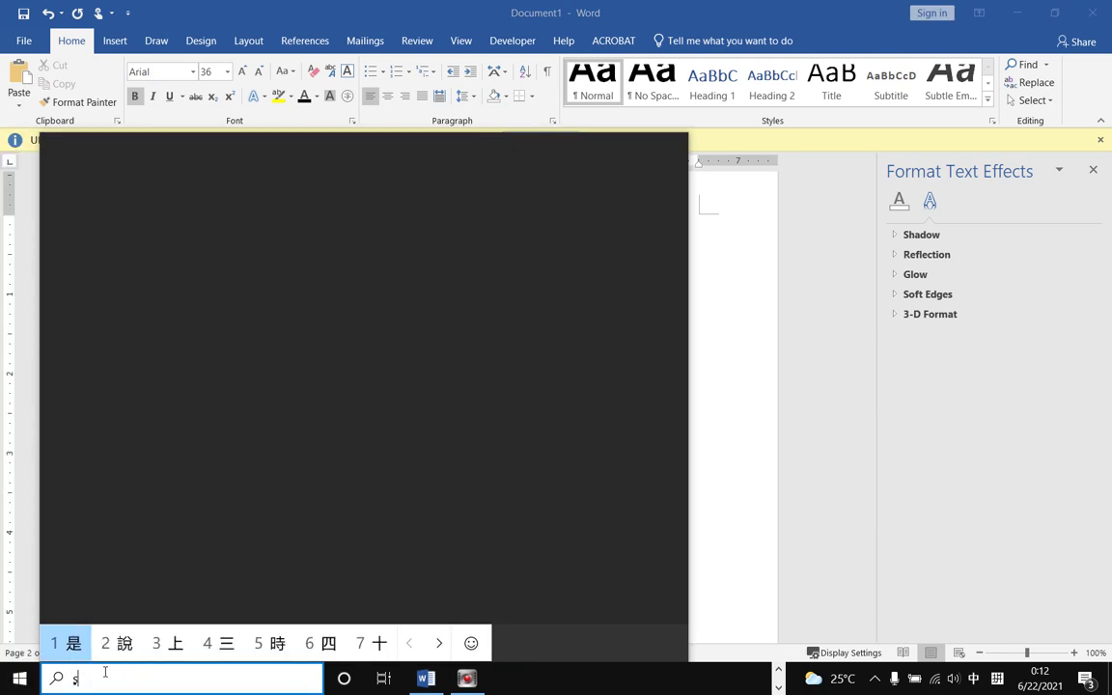
type("n")
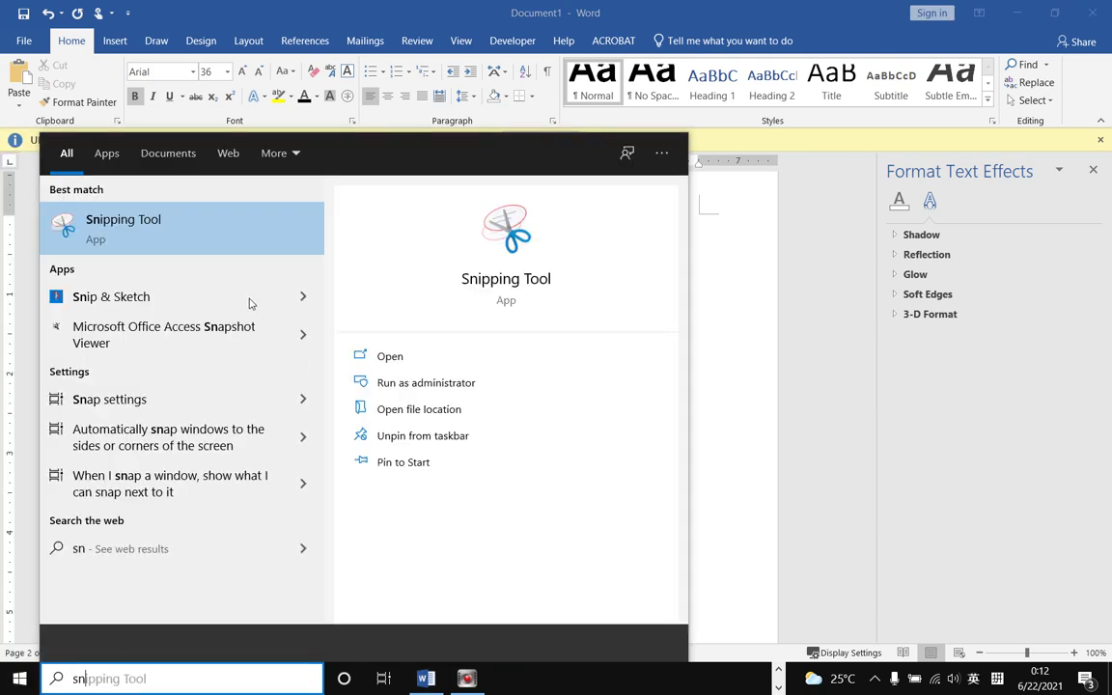
left_click(228, 231)
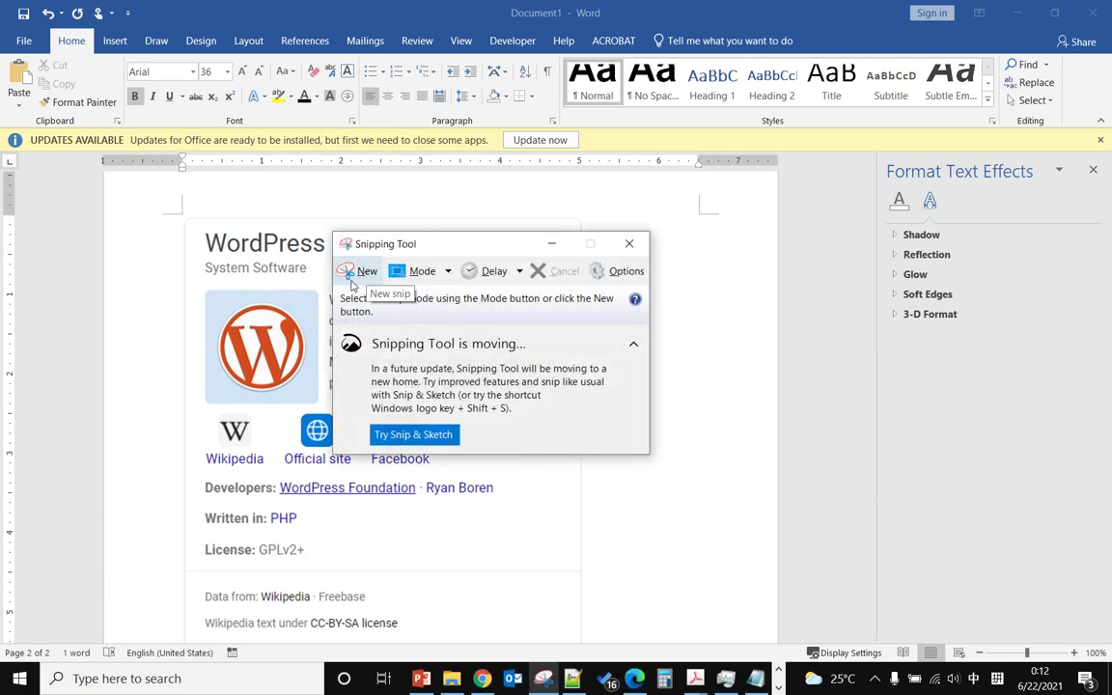
Snip the WordPress panel, highlight its first two description lines yellow, and copy the snip
left_click(360, 274)
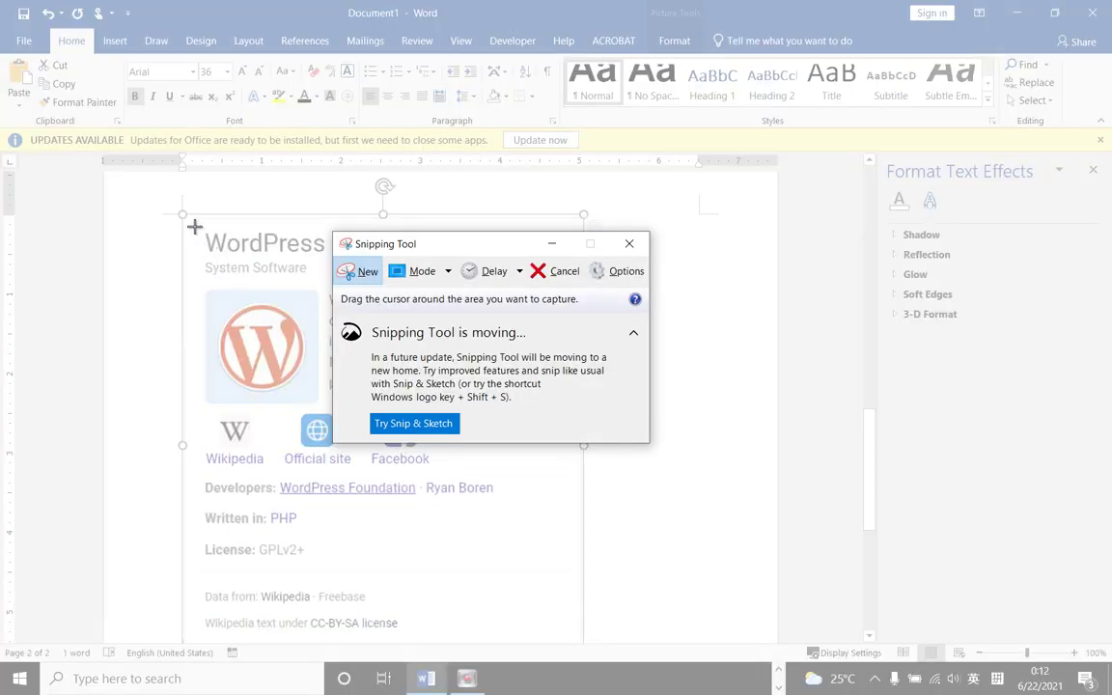
left_click_drag(185, 218, 591, 644)
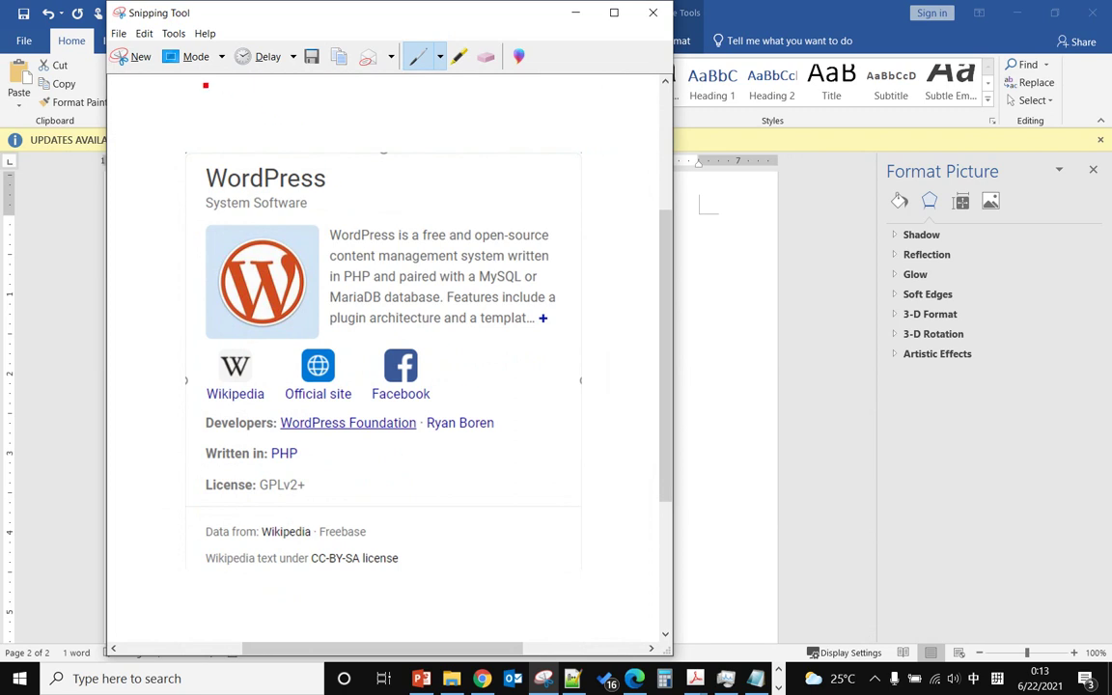
left_click(458, 56)
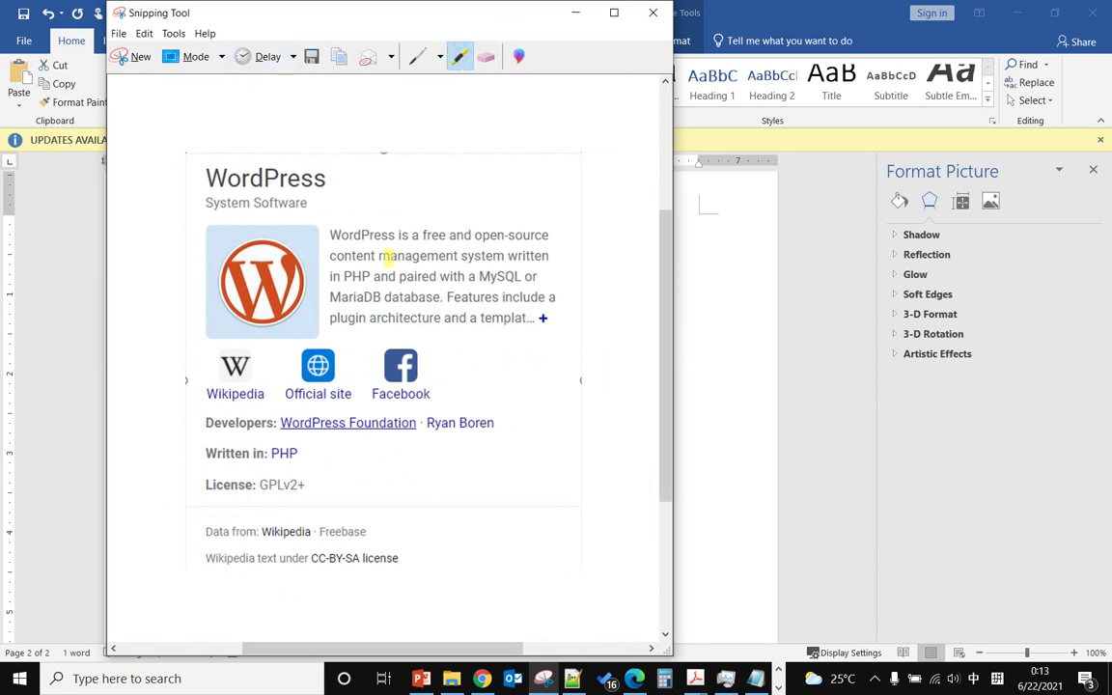
left_click_drag(332, 237, 509, 235)
left_click_drag(330, 255, 546, 235)
left_click_drag(333, 255, 555, 259)
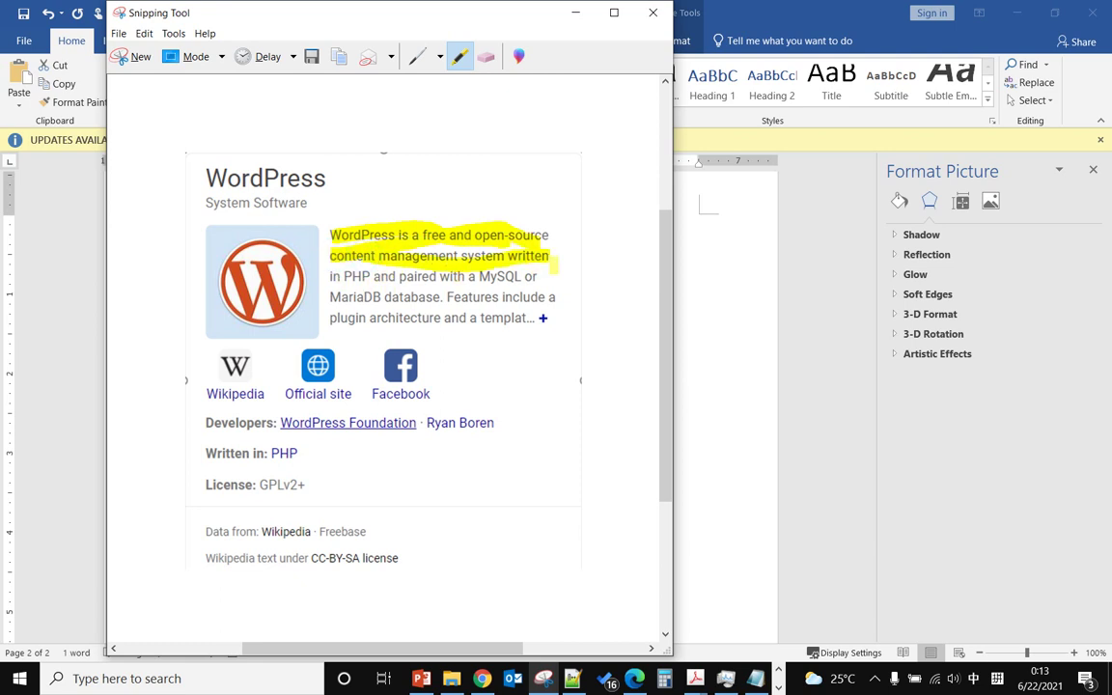
left_click(338, 58)
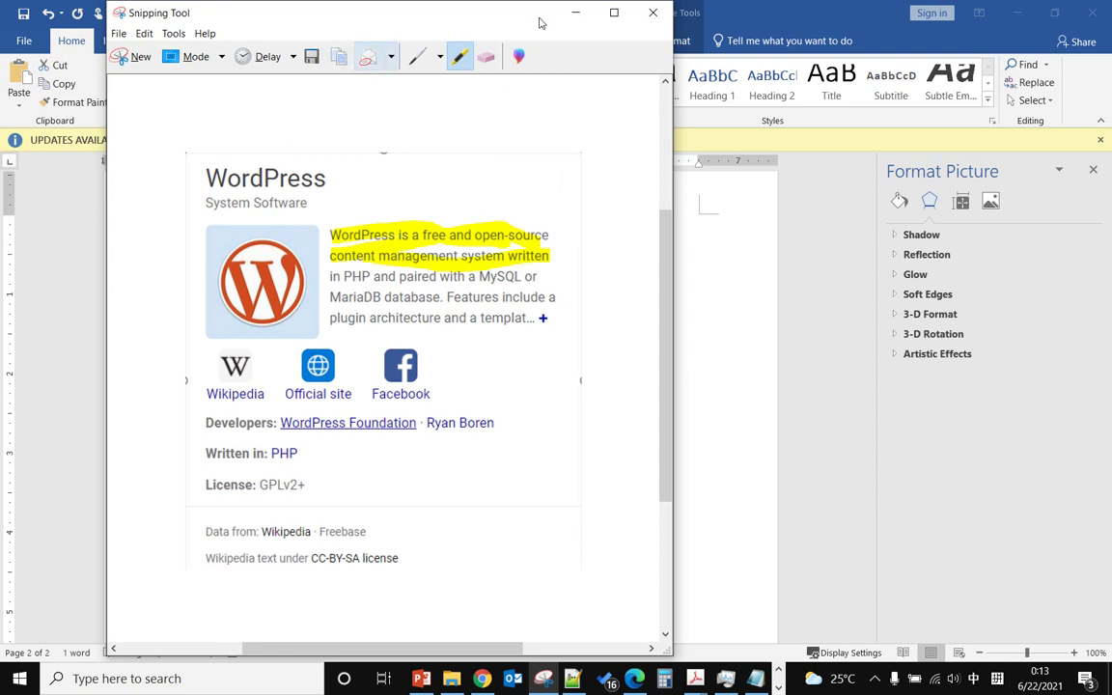
left_click(575, 17)
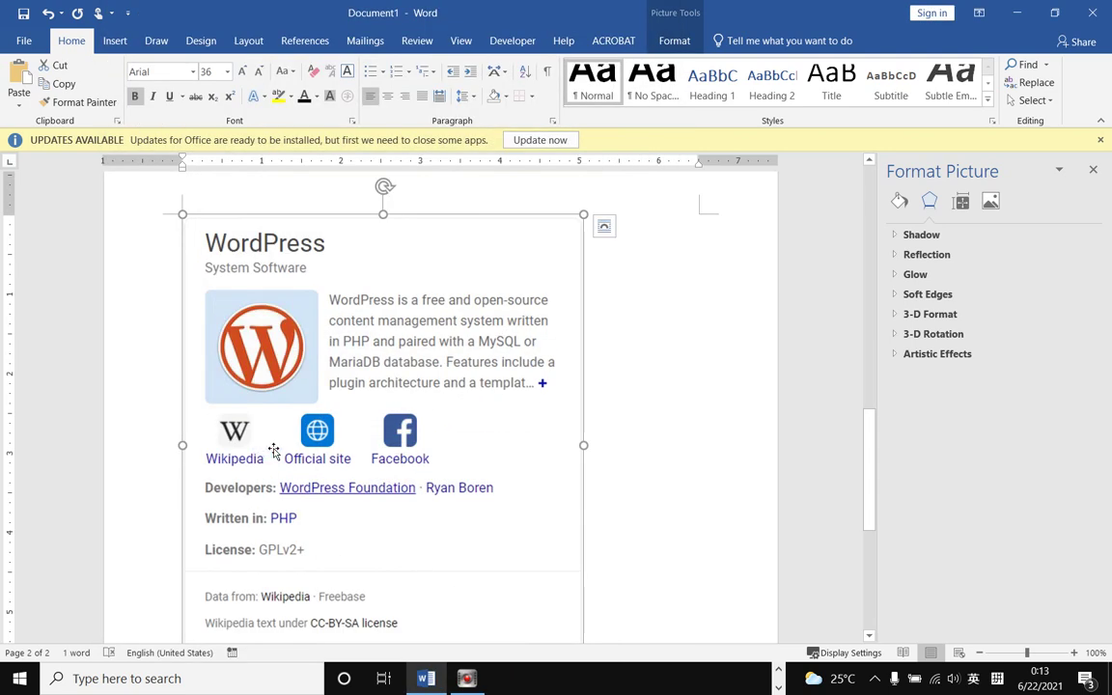
Paste the yellow-highlighted WordPress snip into Document1 and close the Format Text Effects pane
scroll(290, 450, "down", 5)
left_click(273, 448)
key("ctrl+v")
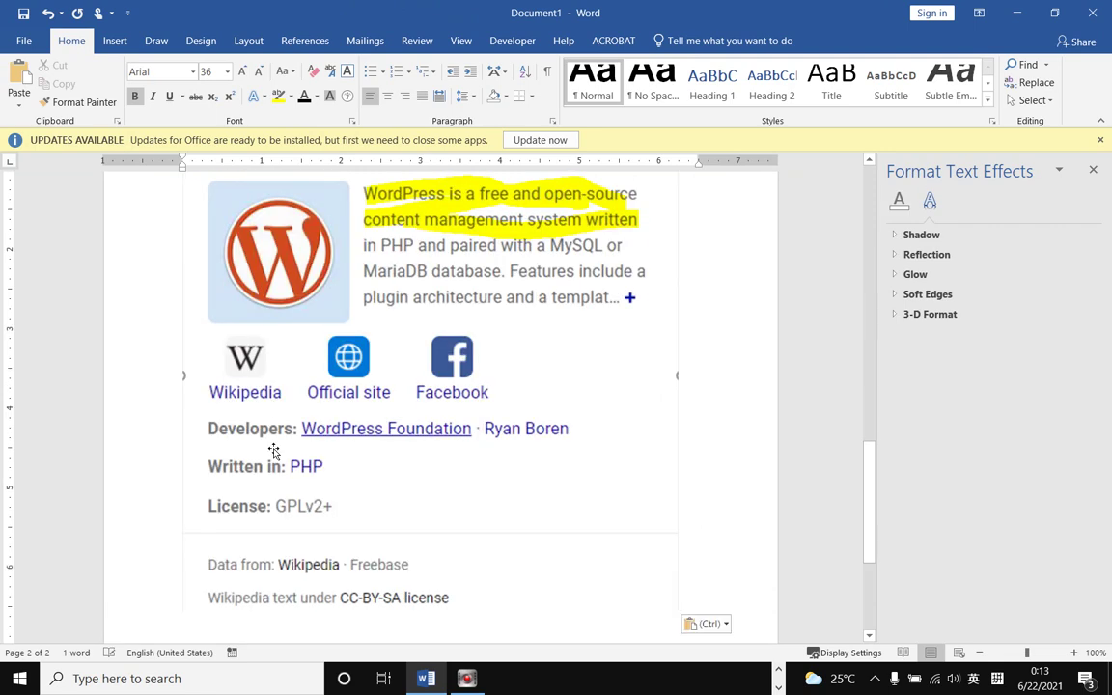
scroll(338, 430, "up", 1)
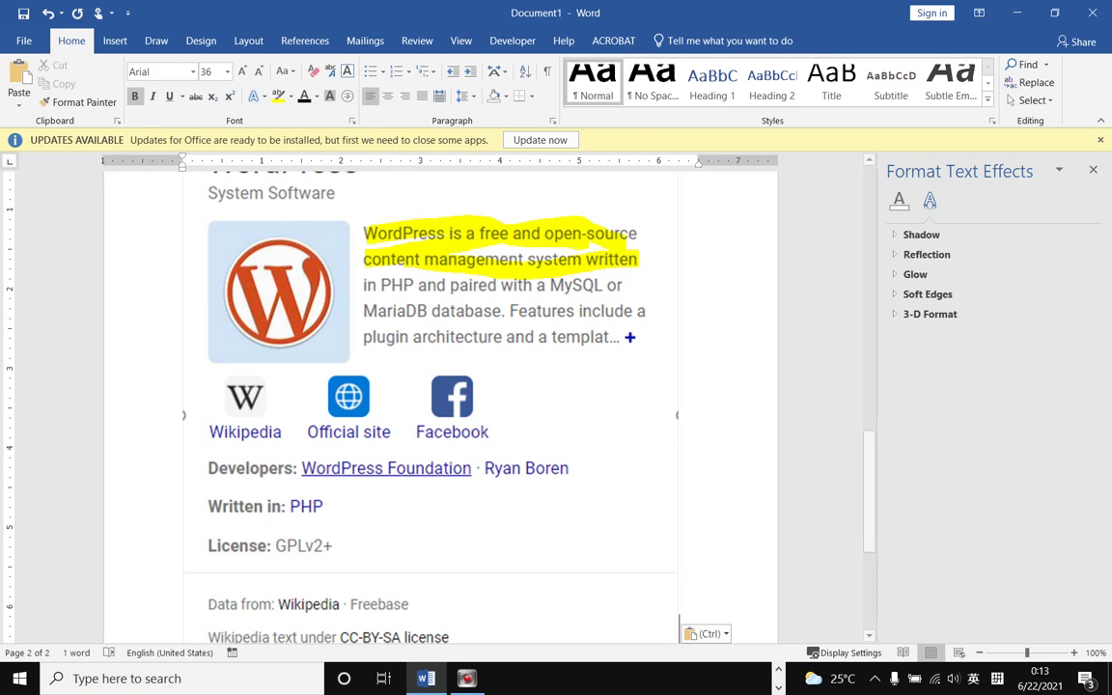
left_click(1092, 170)
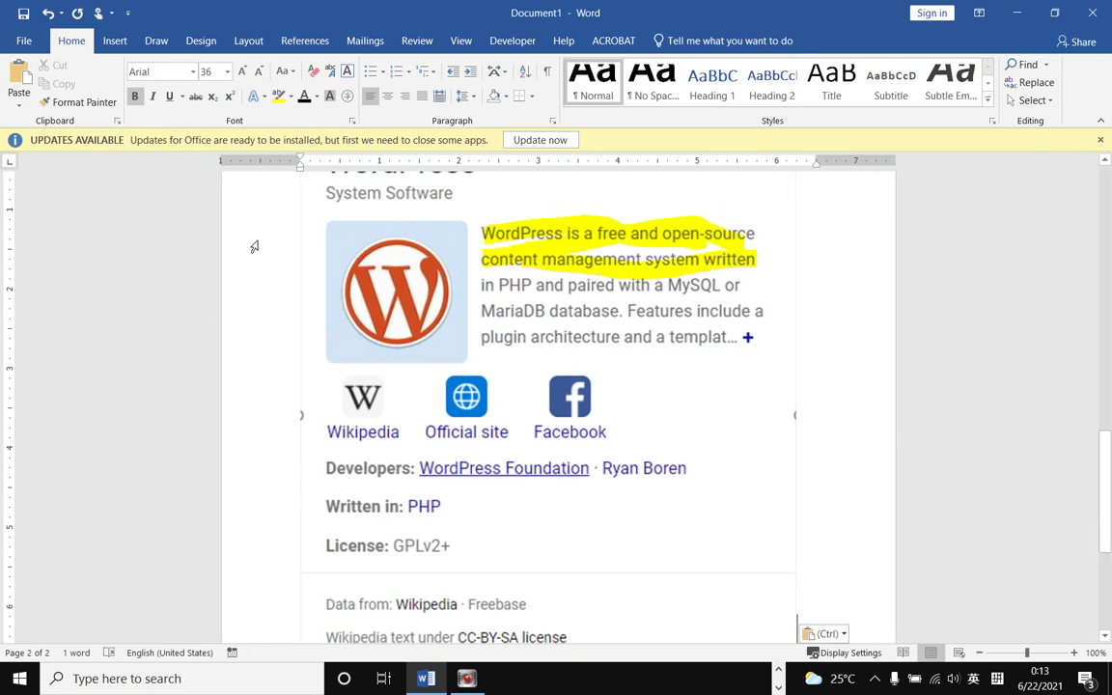
left_click(117, 42)
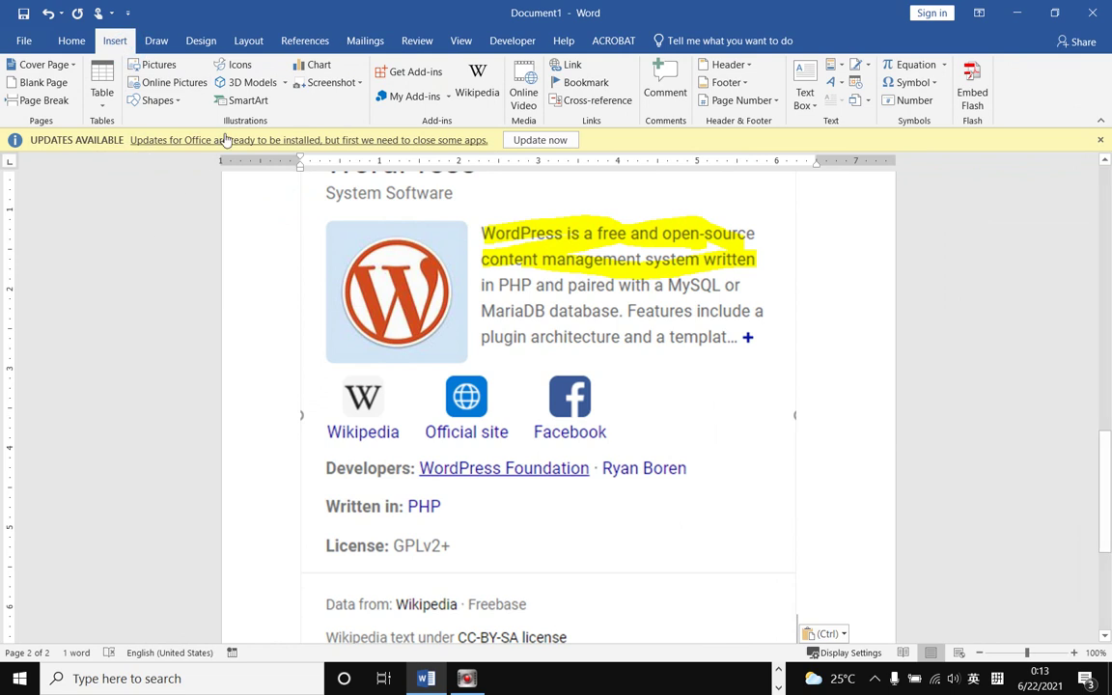
Draw a rectangle over the lower, unhighlighted description lines of the pasted screenshot
left_click(114, 41)
left_click(172, 103)
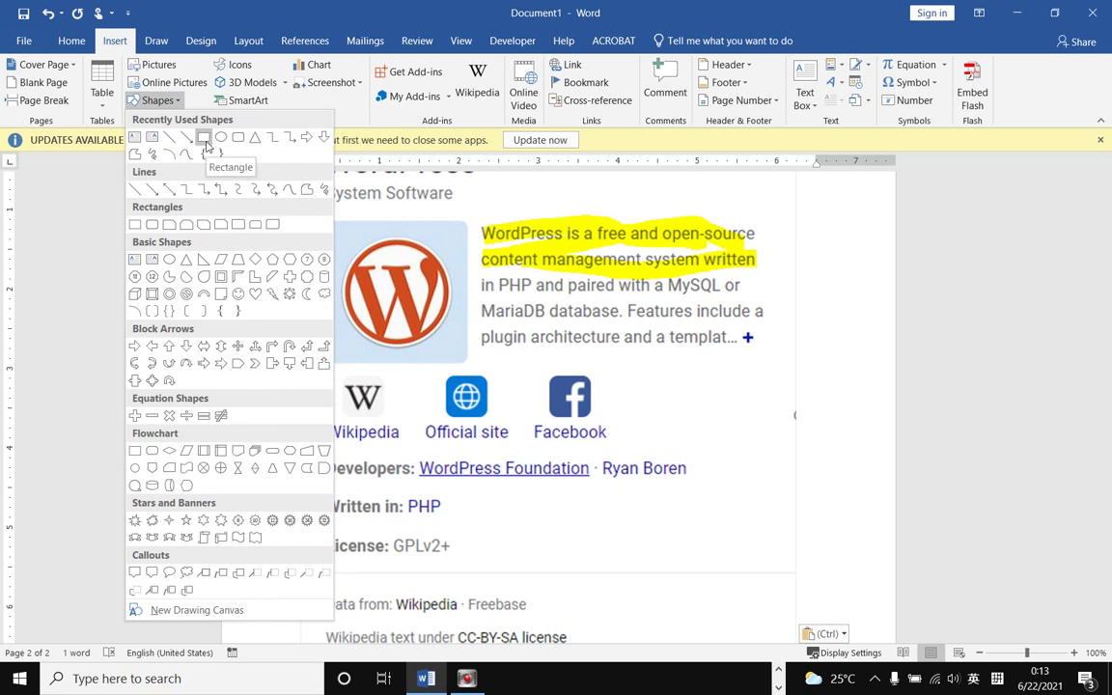
left_click(204, 139)
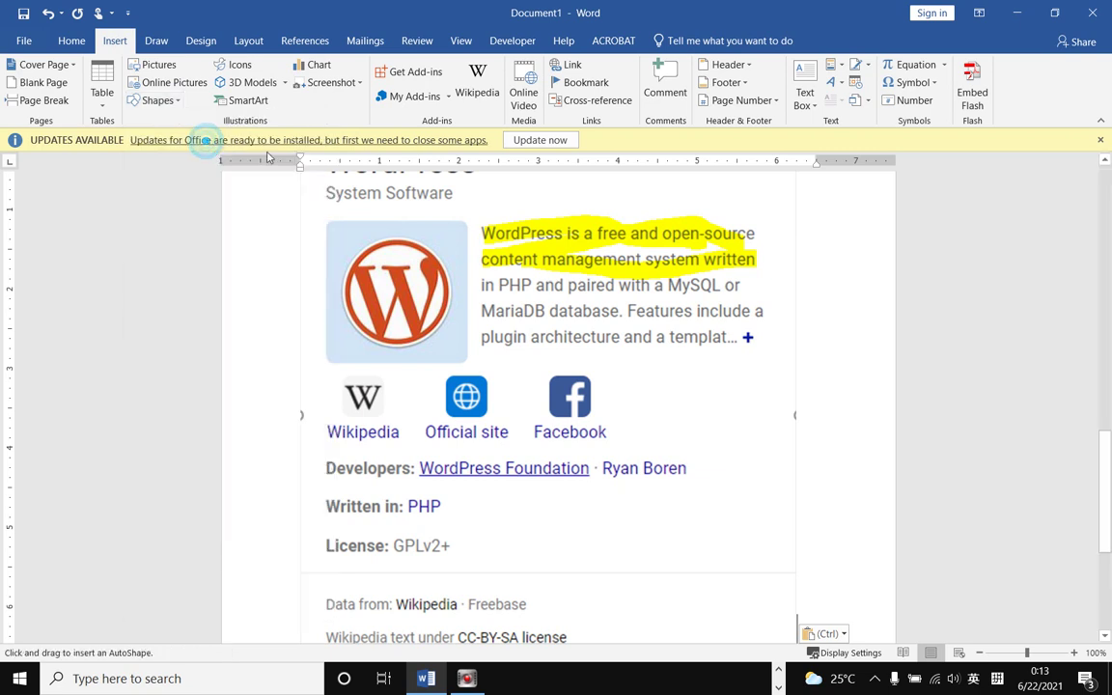
left_click(485, 312)
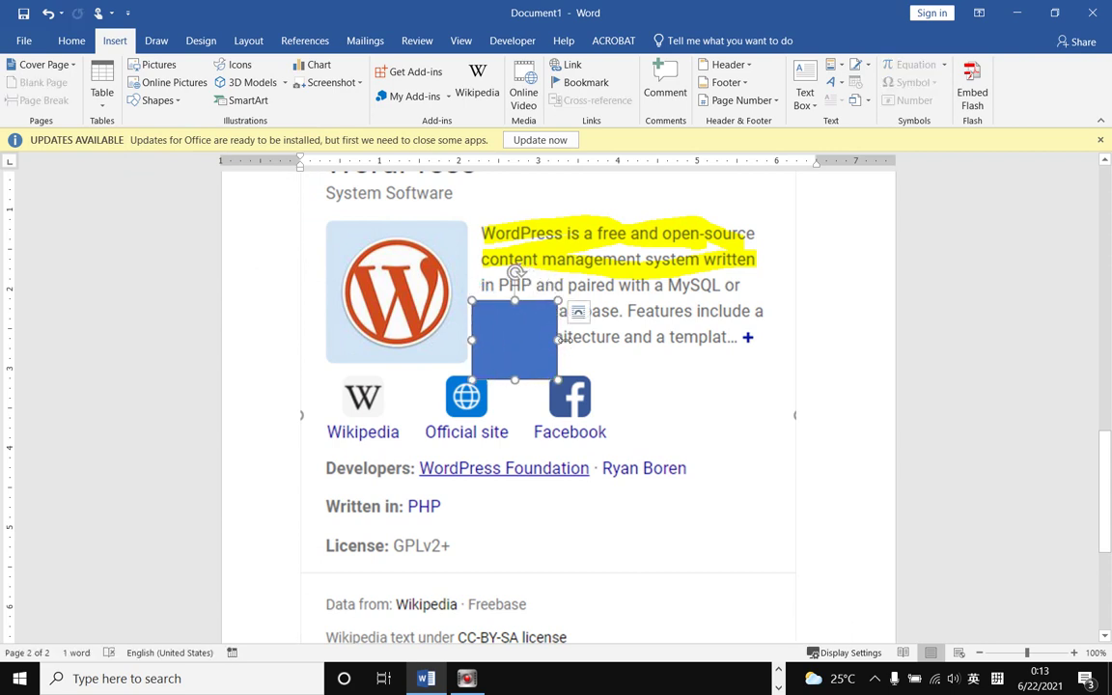
left_click_drag(558, 301, 784, 301)
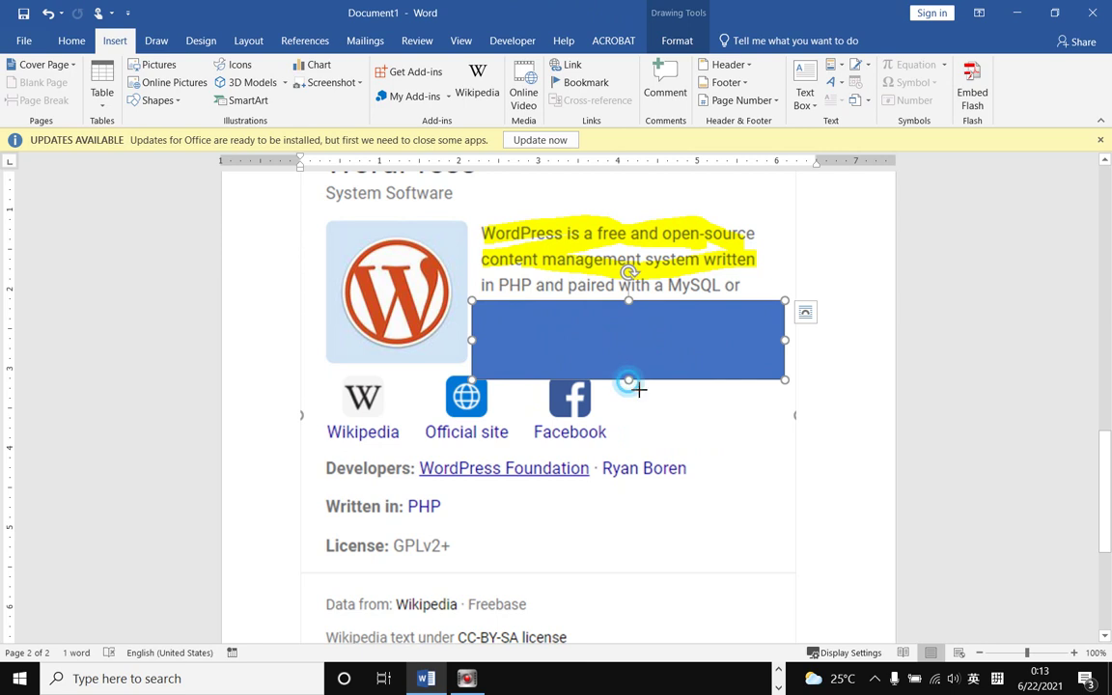
left_click_drag(627, 379, 628, 367)
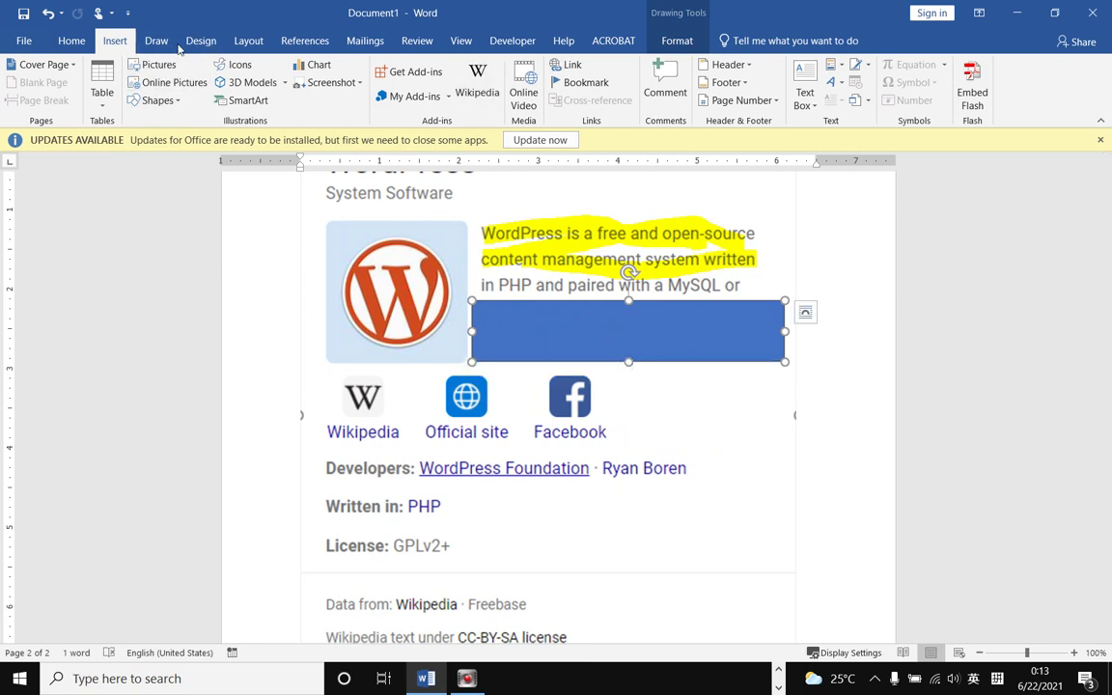
Give the rectangle No Outline and a solid Yellow fill
left_click(662, 44)
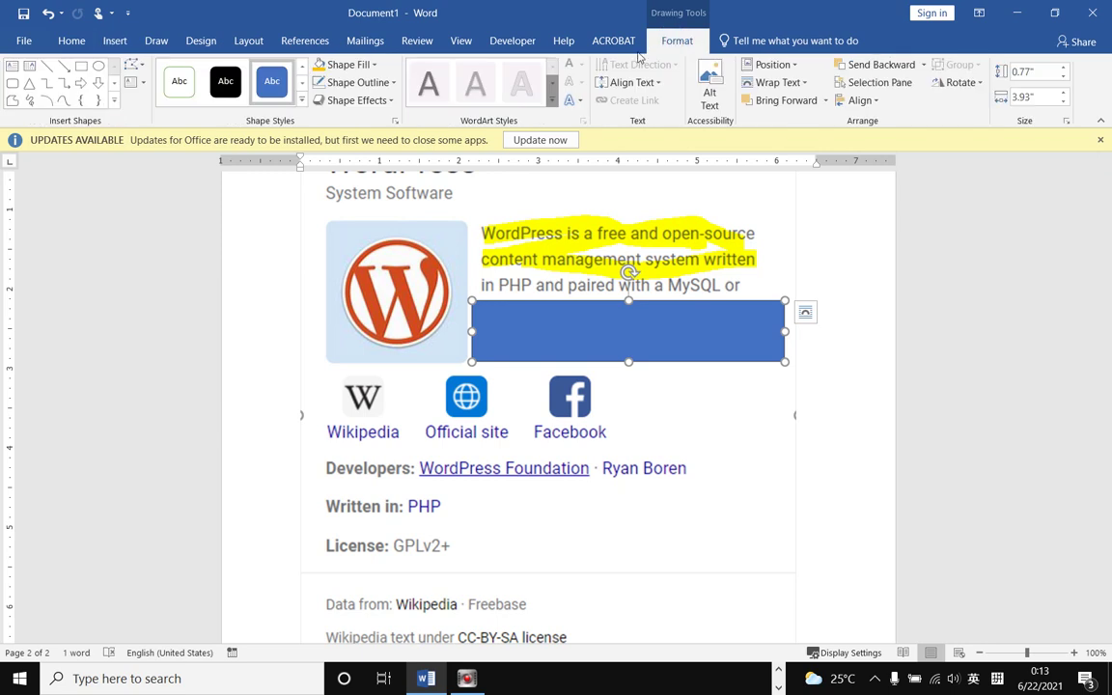
left_click(390, 85)
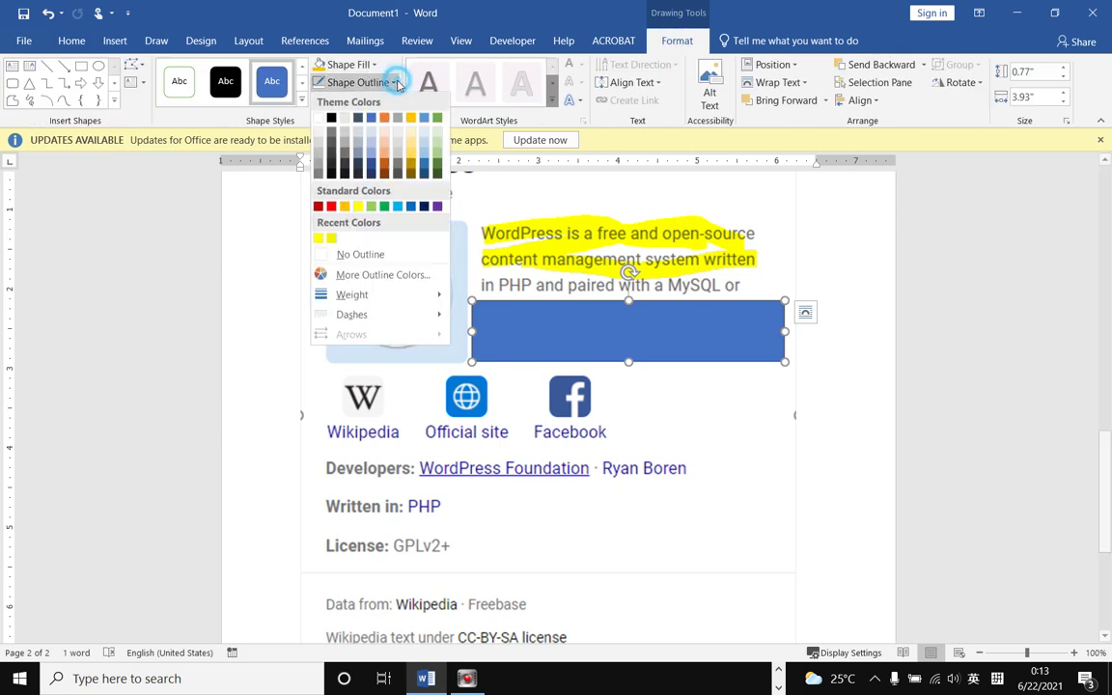
left_click(340, 257)
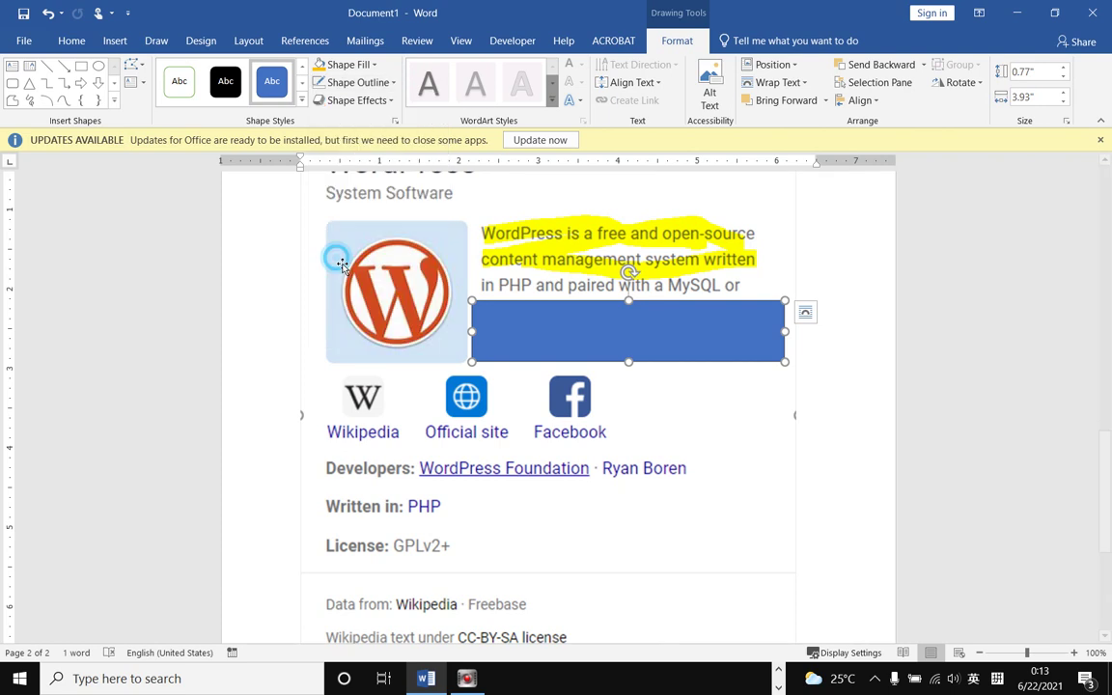
left_click(373, 65)
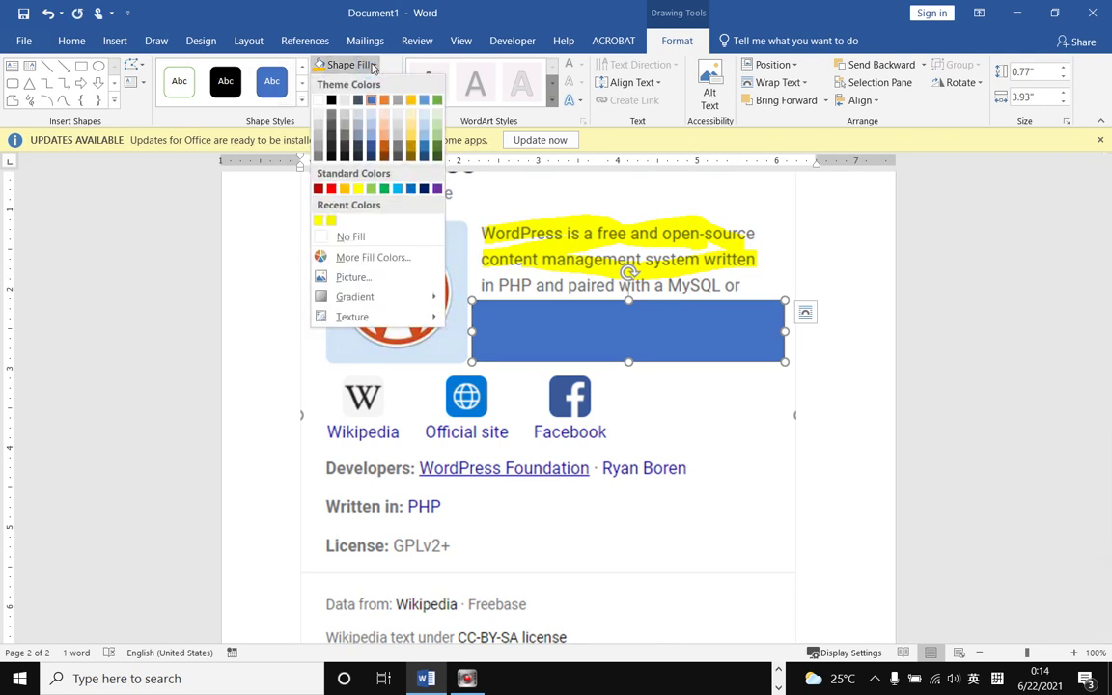
left_click(358, 189)
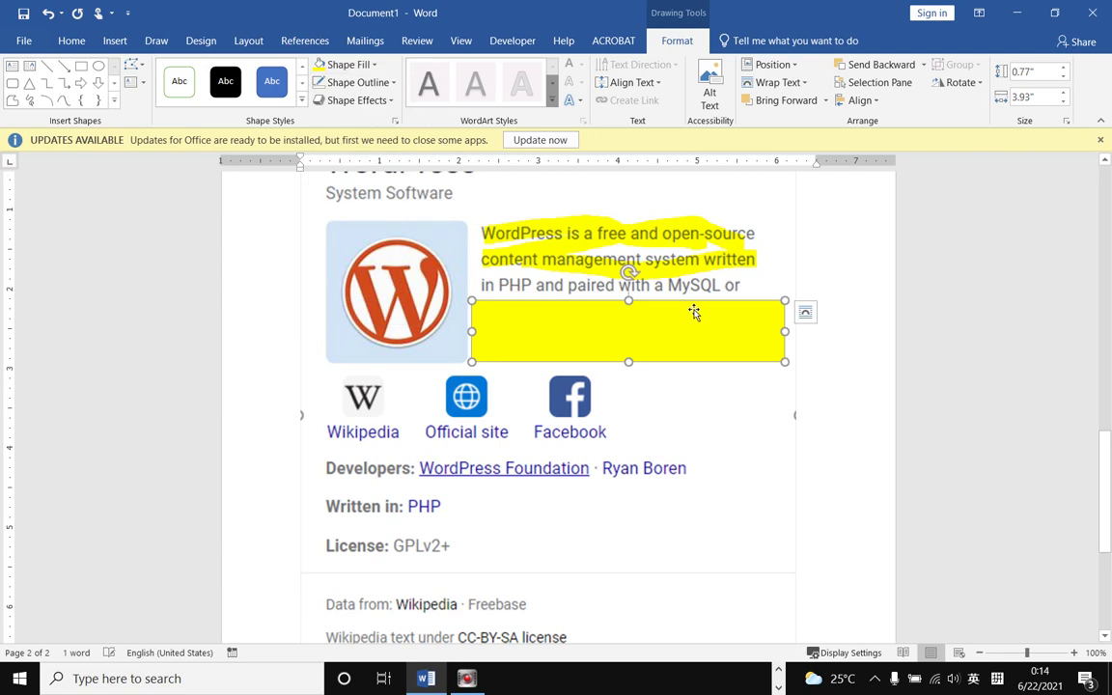
Set the yellow rectangle's fill transparency to 74% and nudge it up slightly
left_click(394, 122)
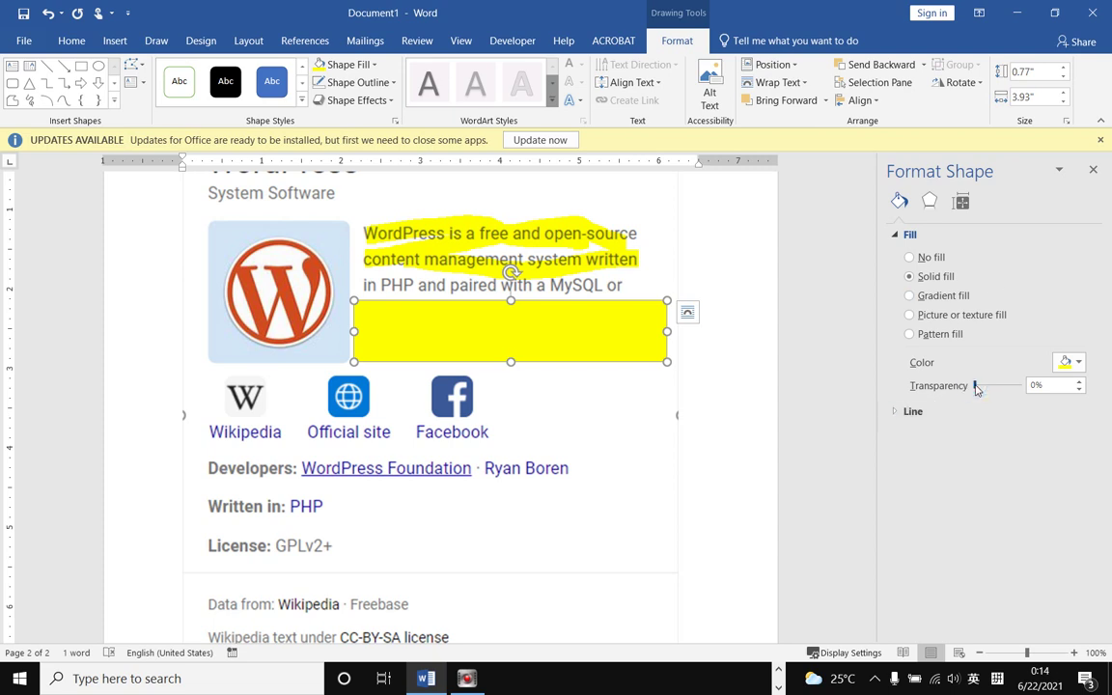
left_click_drag(976, 388, 1000, 390)
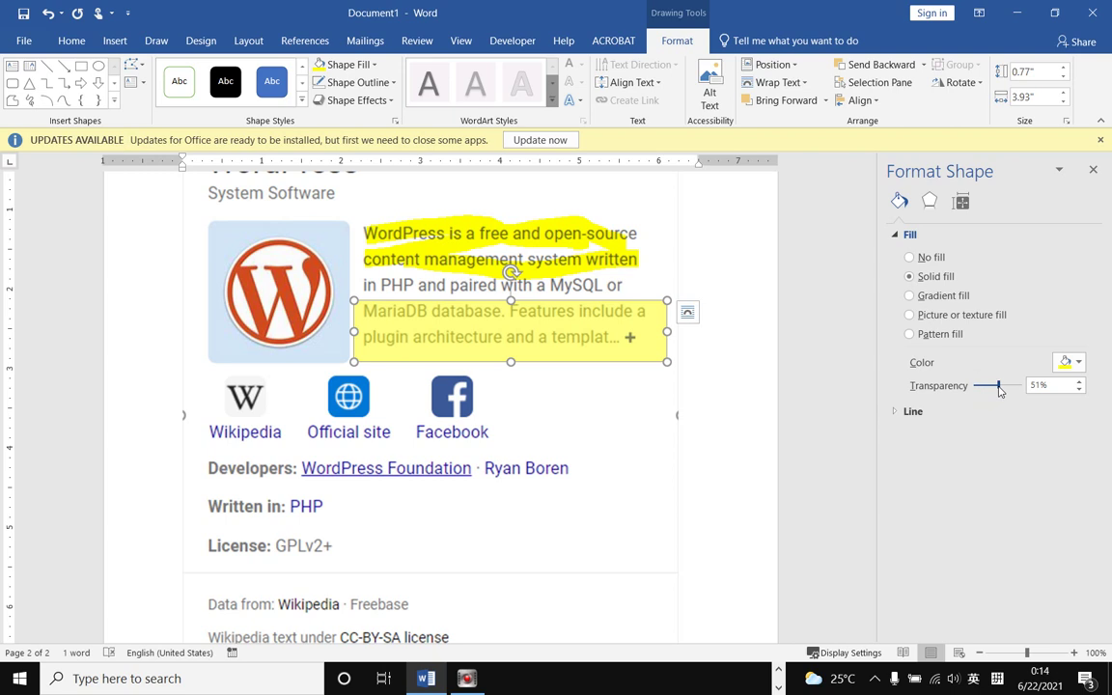
left_click_drag(1000, 390, 995, 388)
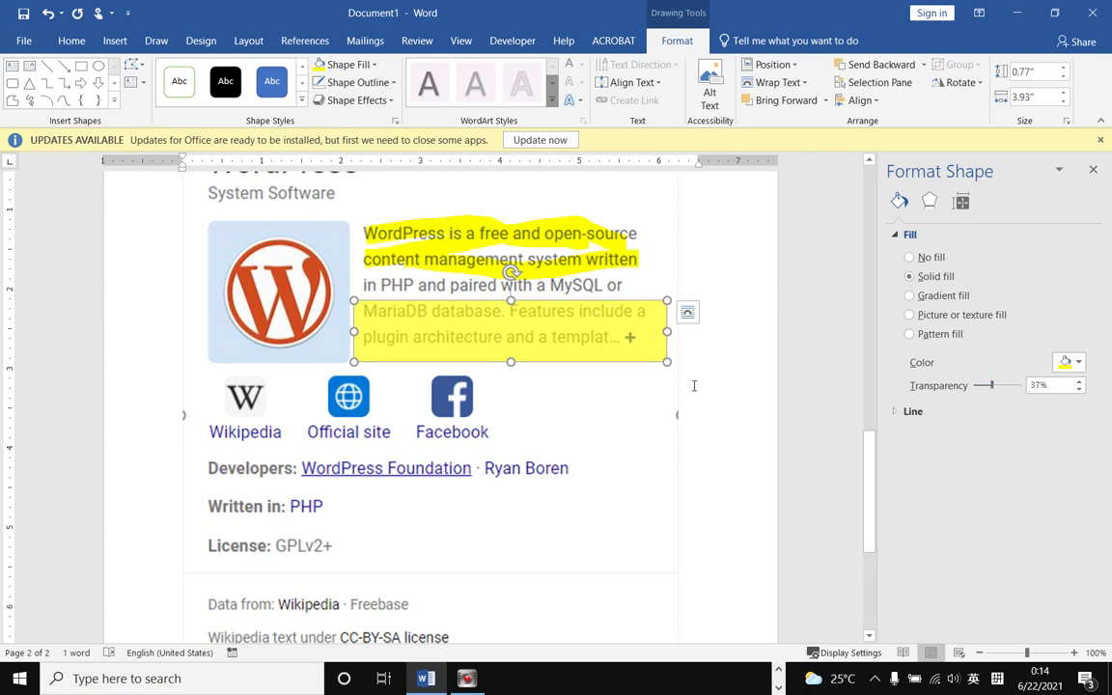
key("Up")
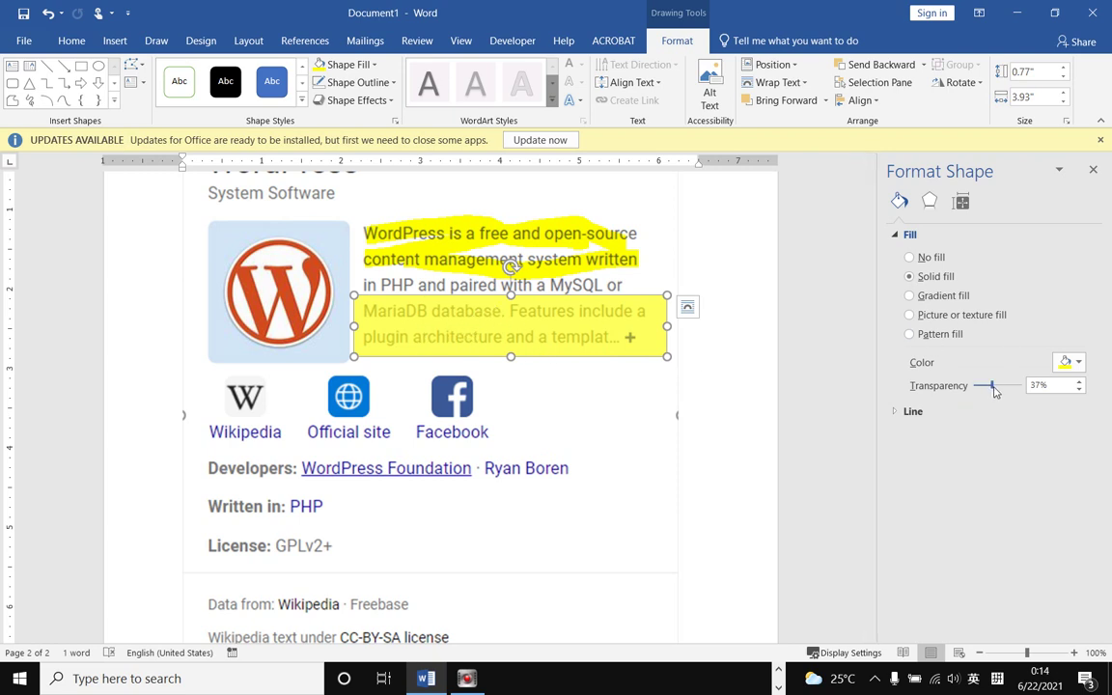
left_click_drag(994, 387, 1012, 388)
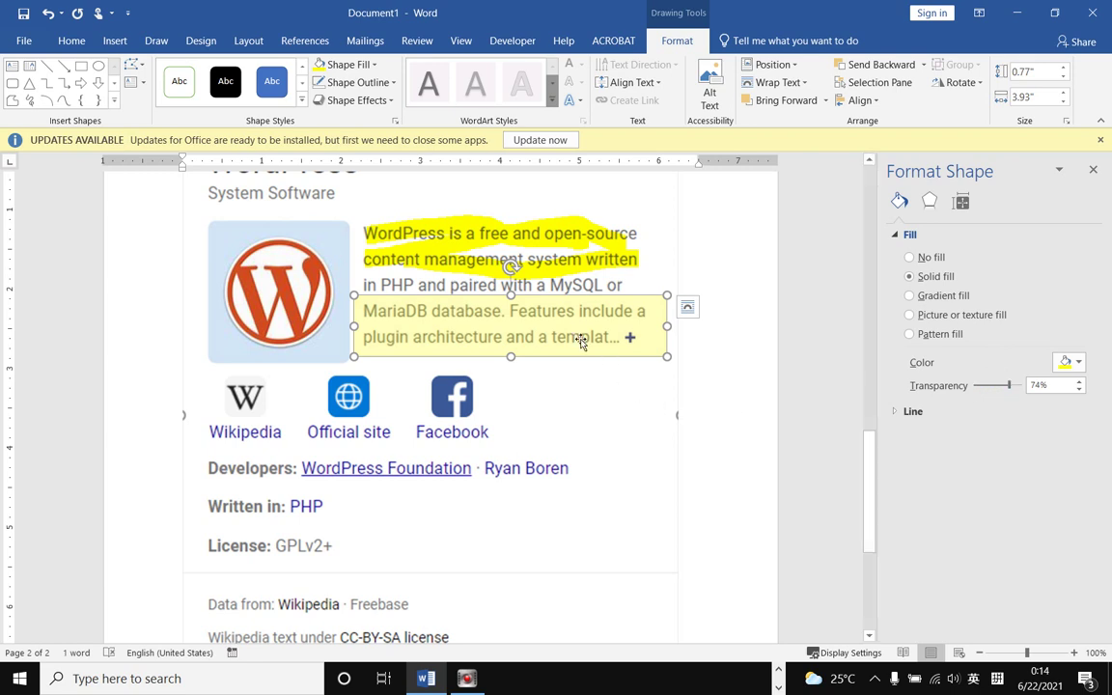
Try several gold and cream fill shades on the rectangle
left_click(1080, 363)
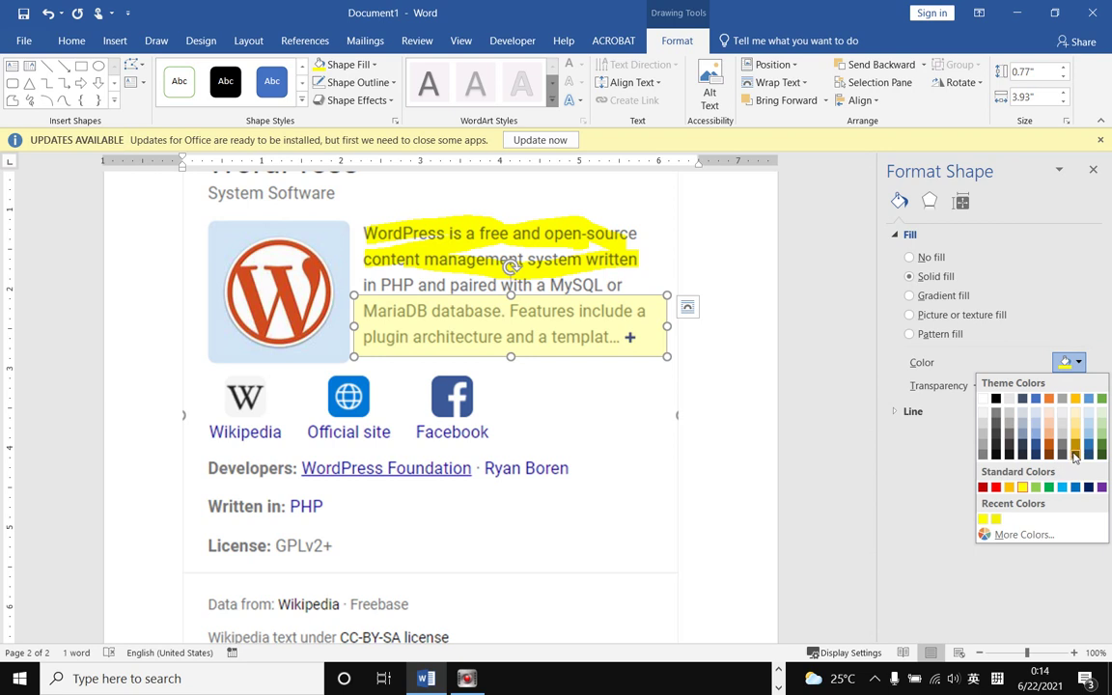
left_click(1076, 450)
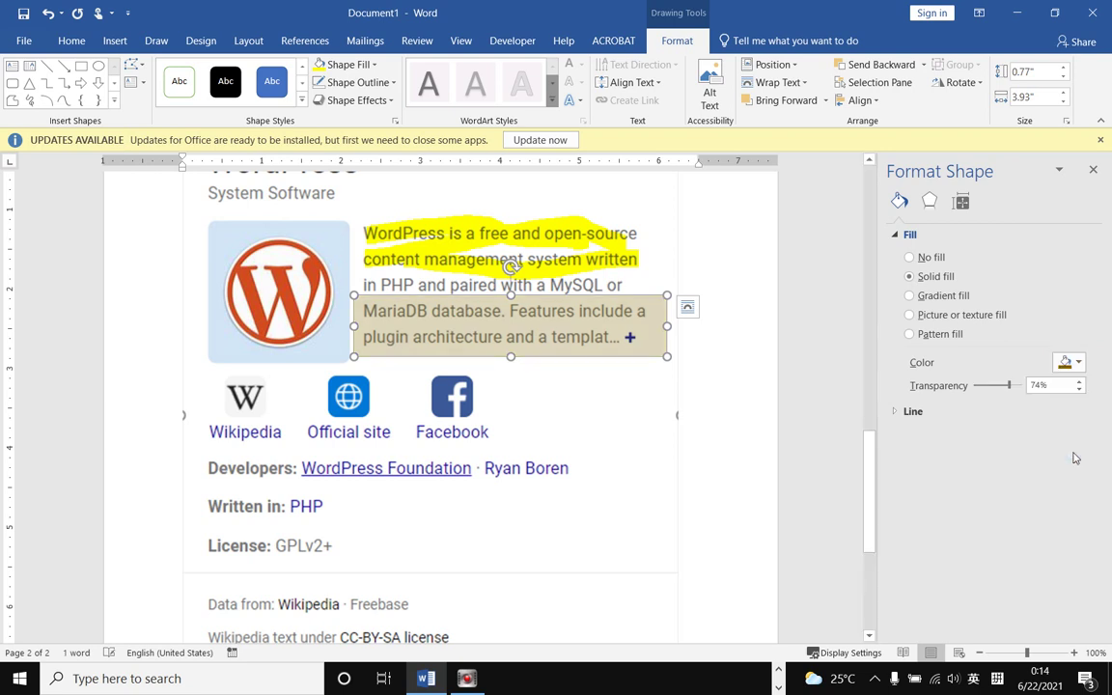
left_click(1078, 363)
left_click(1078, 446)
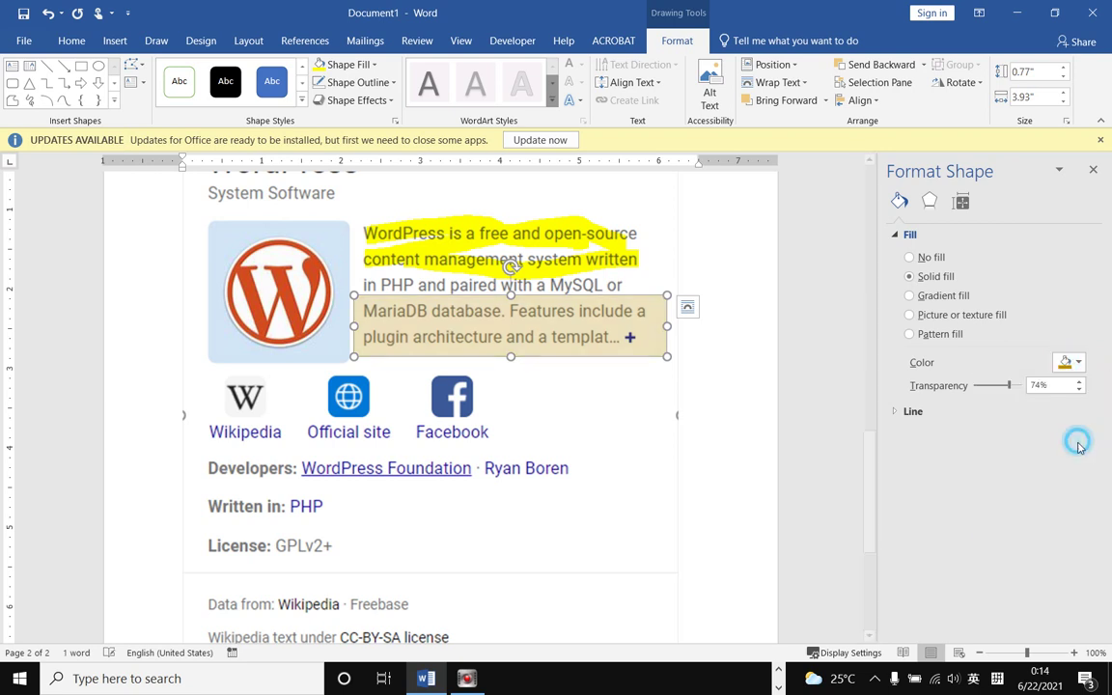
left_click(1078, 363)
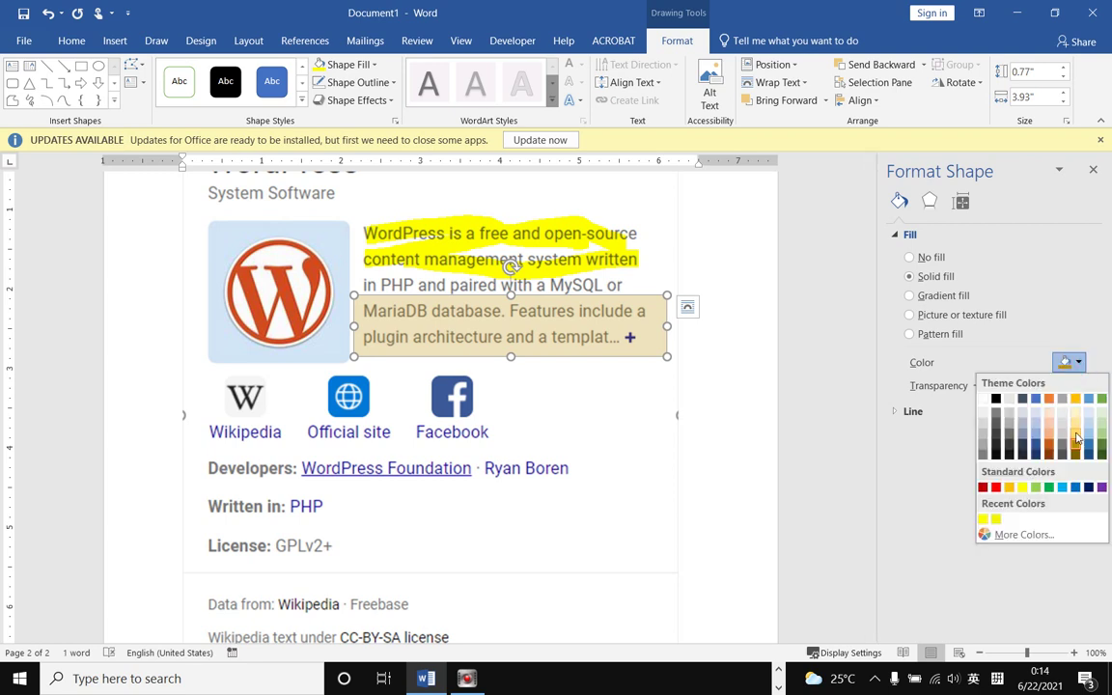
left_click(1077, 438)
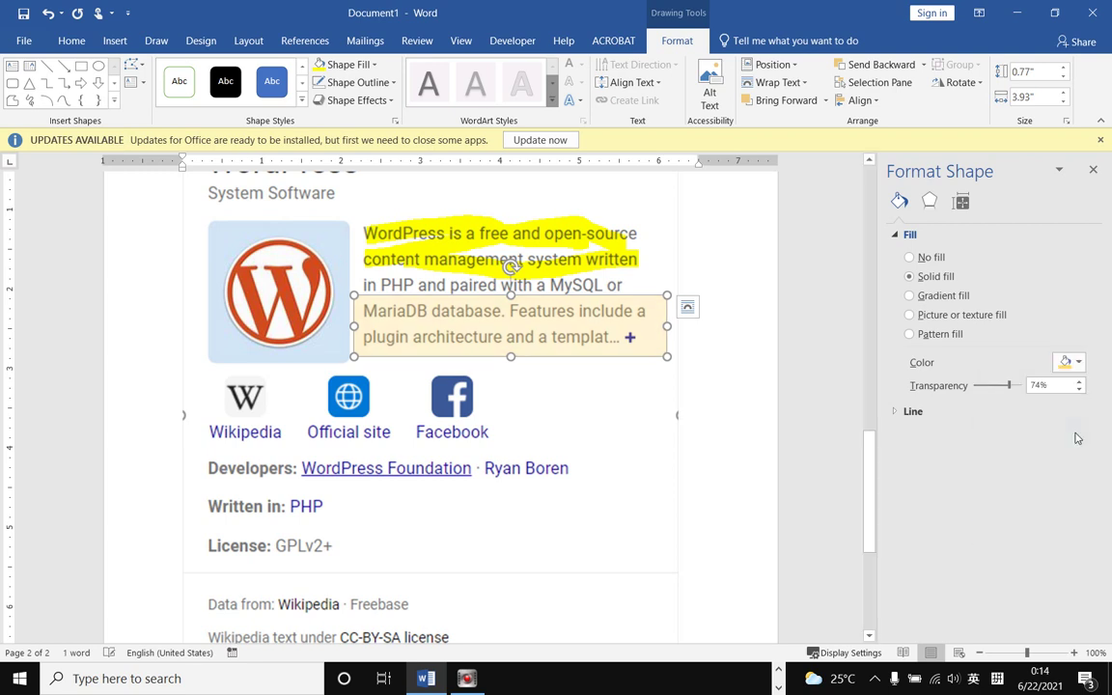
Apply a custom RGB 233, 233, 125 fill at 42% transparency
left_click(1072, 363)
left_click(1023, 534)
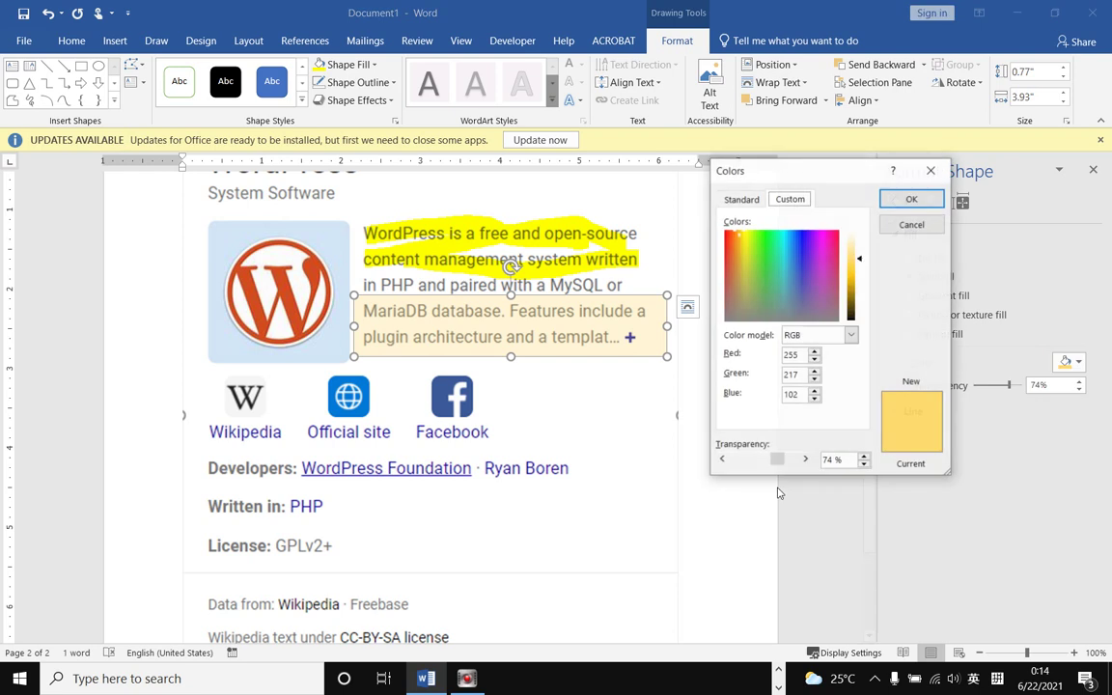
left_click(743, 255)
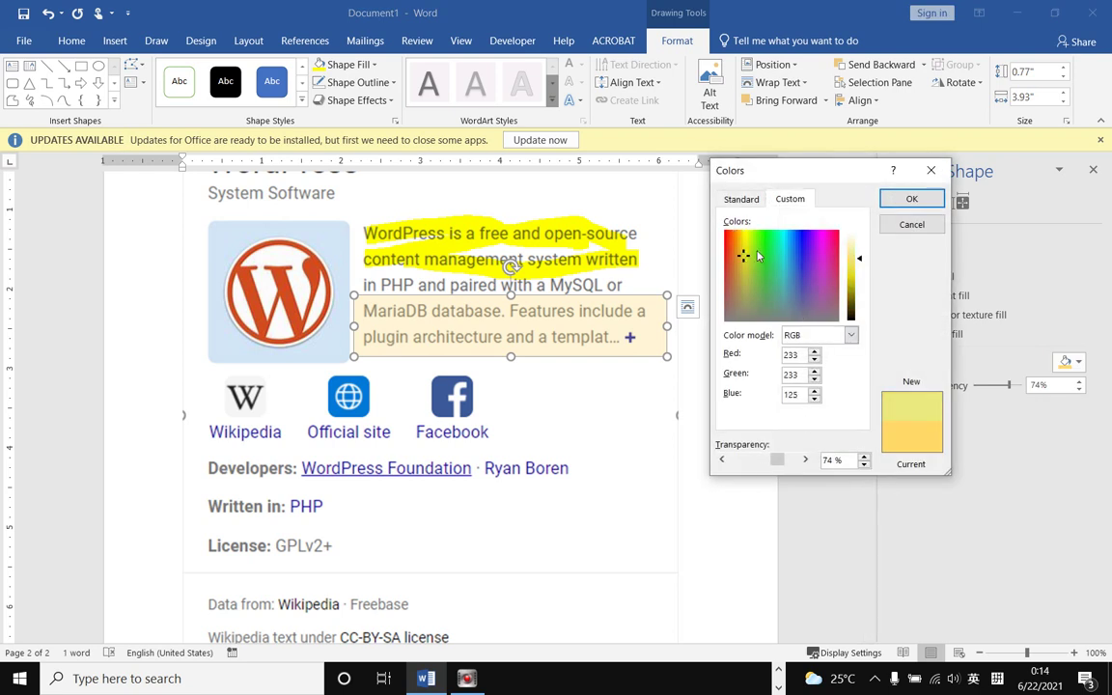
left_click(911, 198)
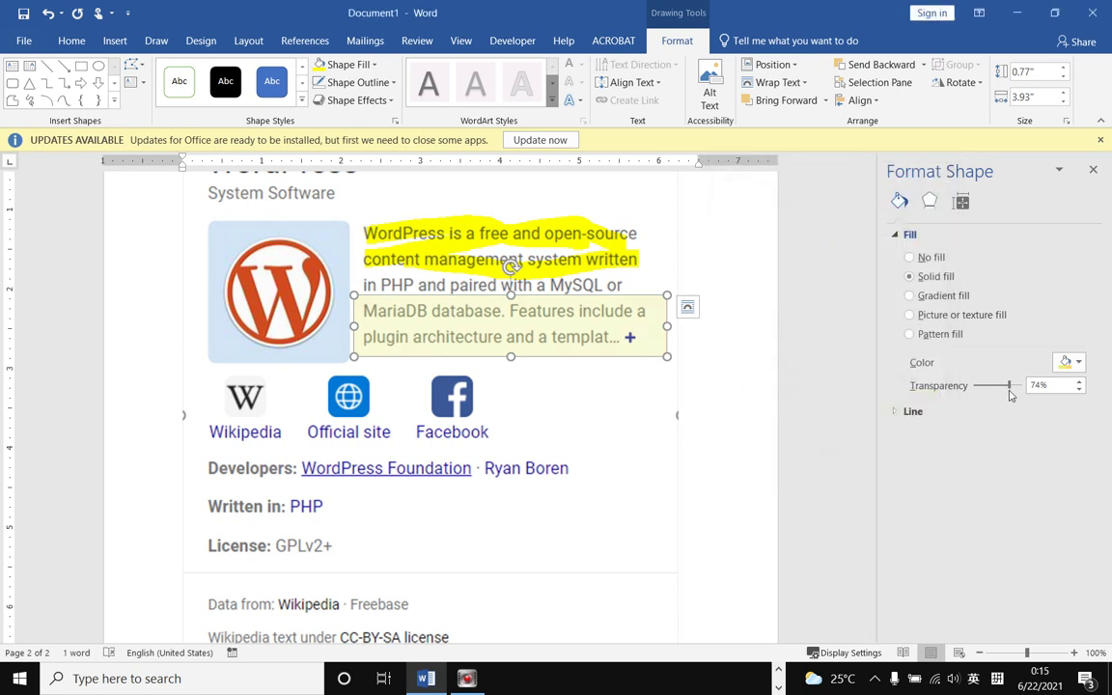
left_click_drag(1009, 392, 1003, 390)
left_click_drag(1001, 389, 993, 385)
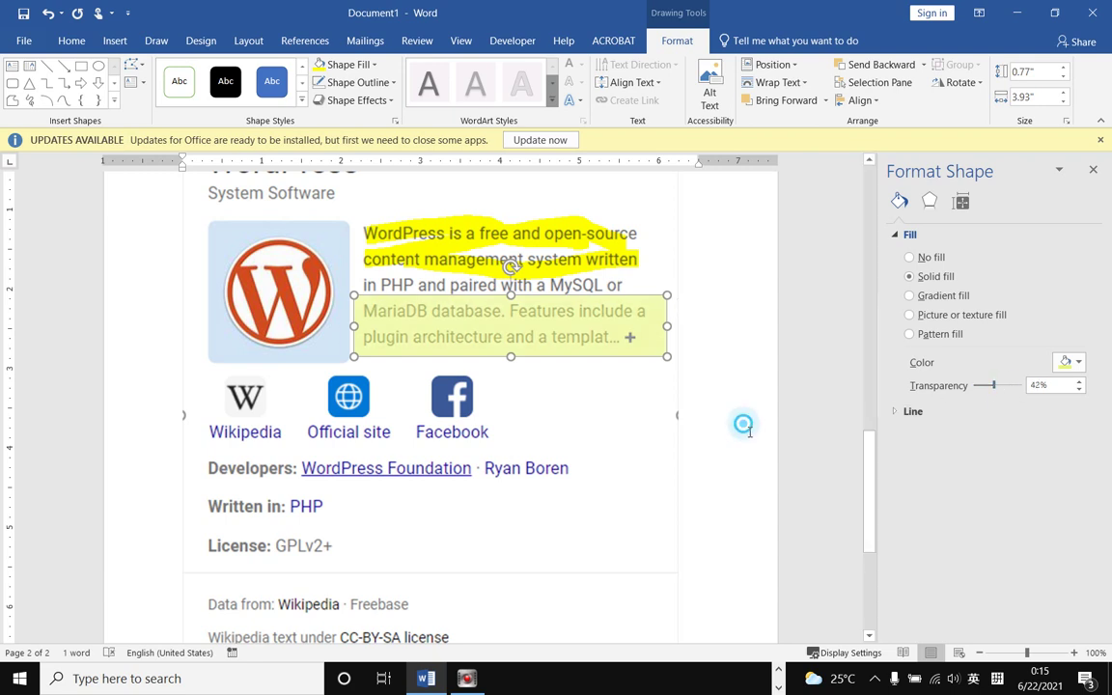
left_click(809, 425)
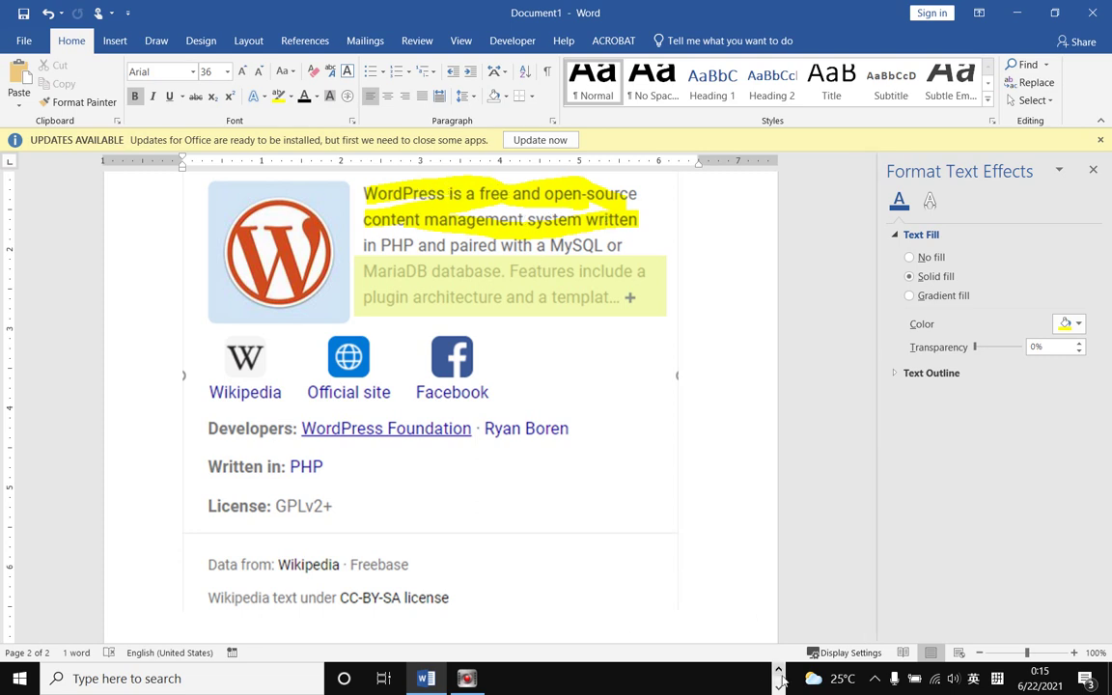
left_click(779, 686)
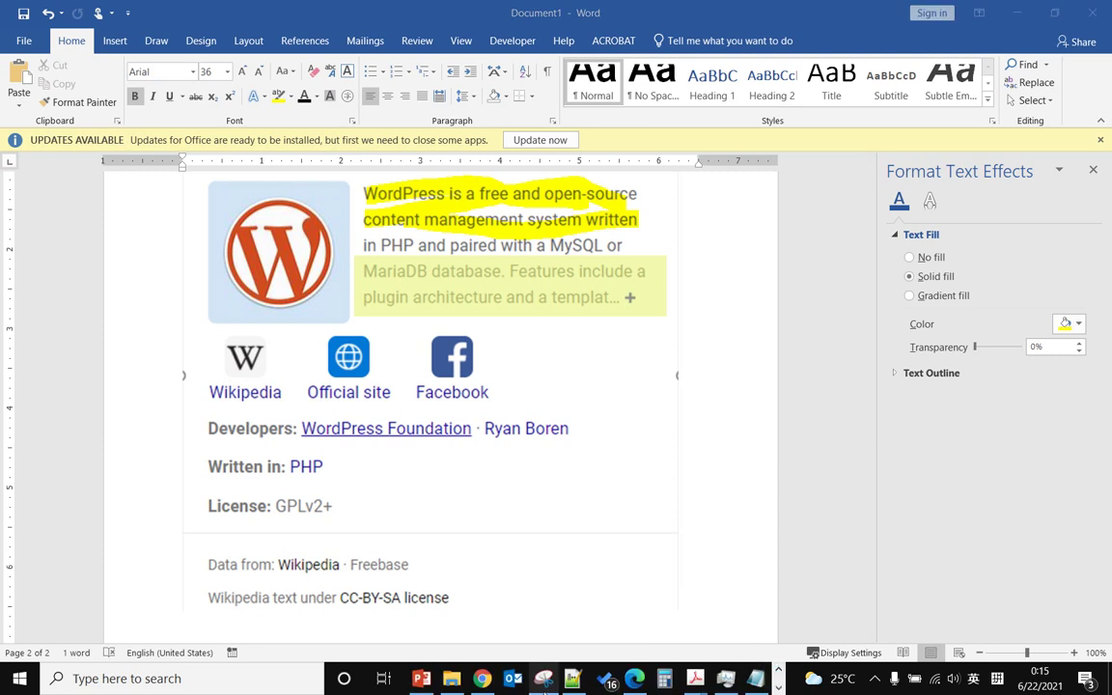
left_click(543, 681)
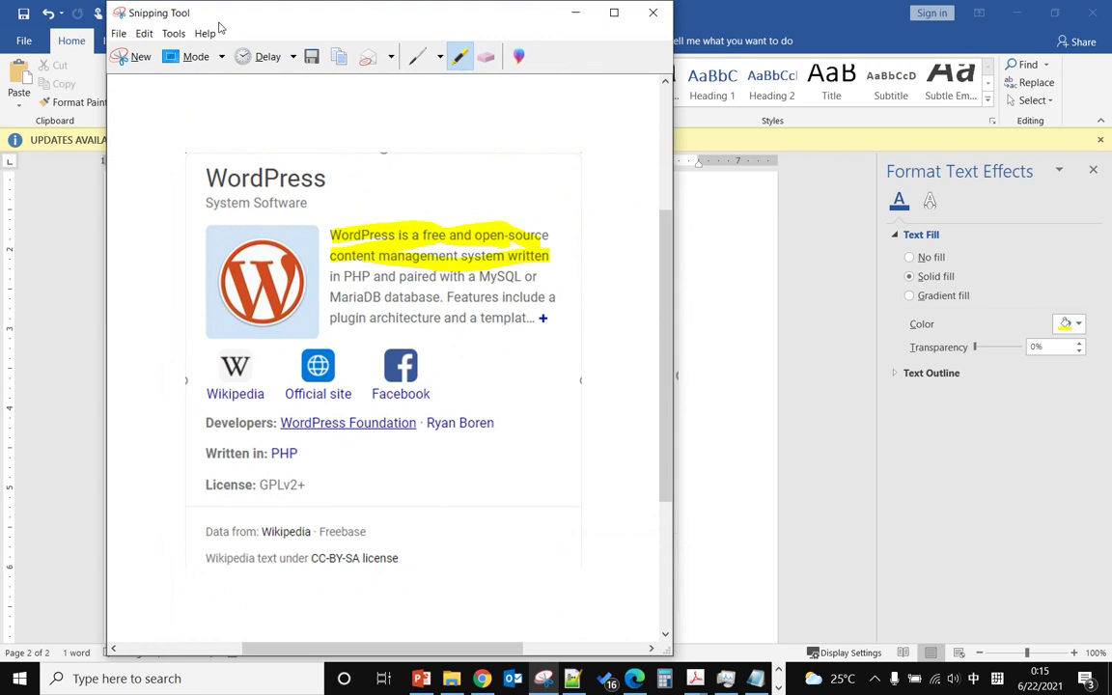
left_click(724, 240)
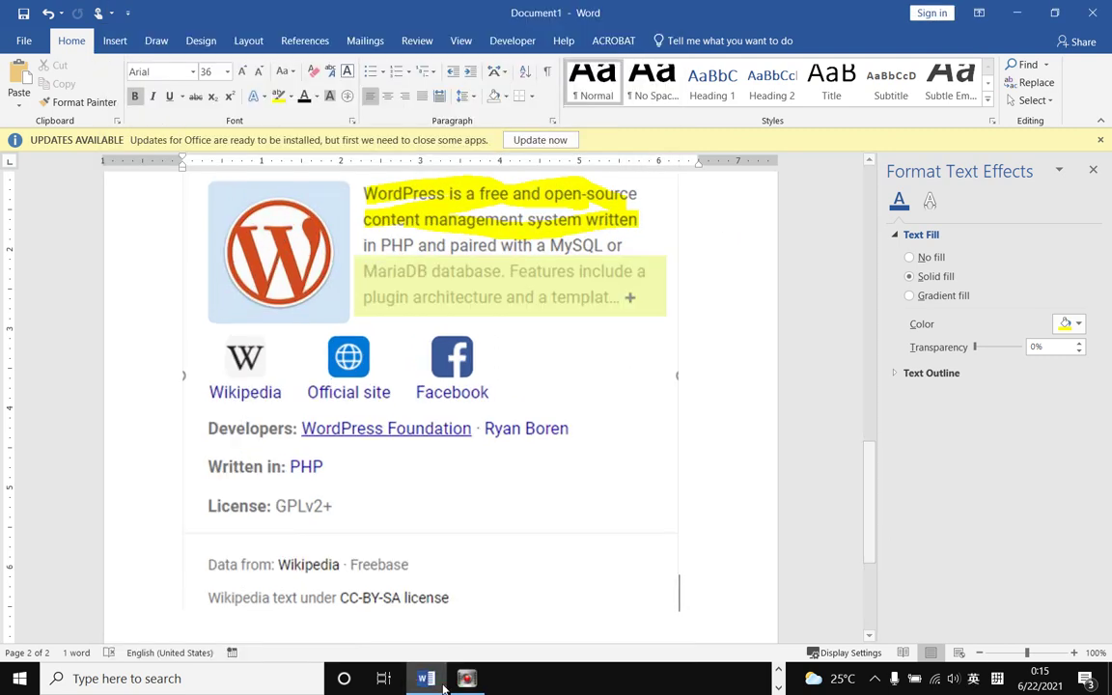